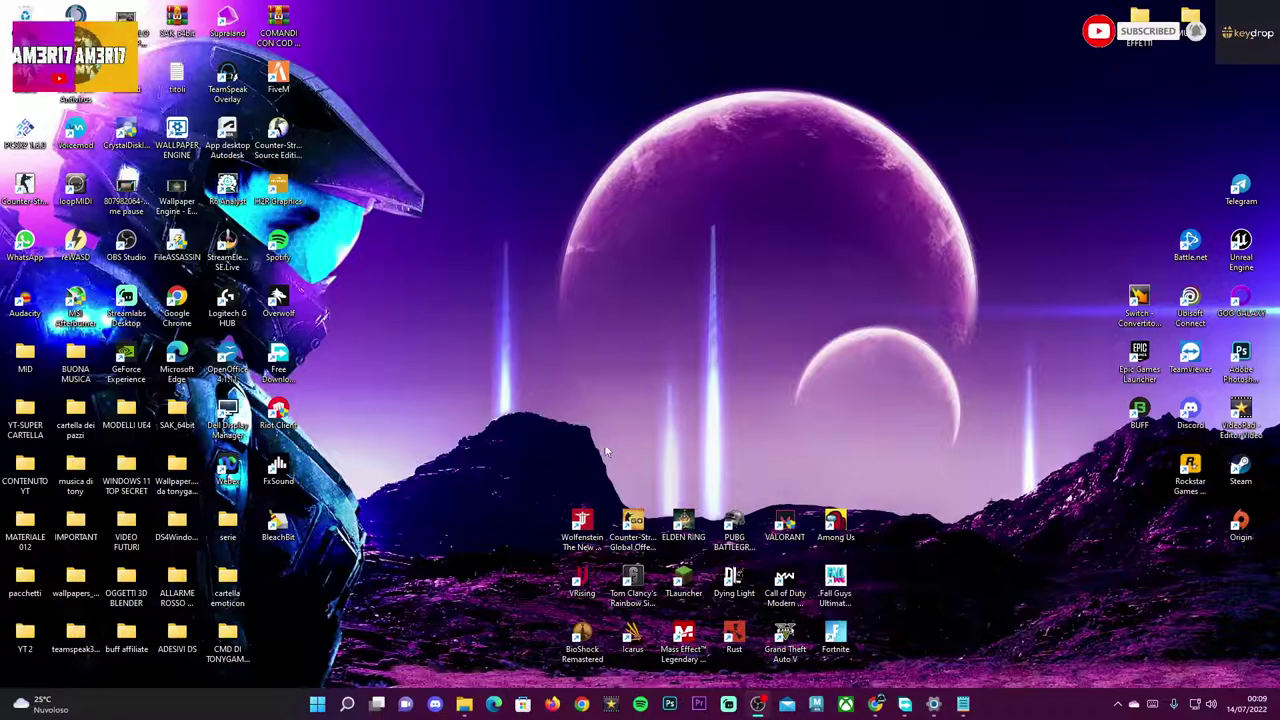
# Step: Open the Barra delle applicazioni page under Personalizzazione in a maximized Settings window and expand Comportamenti della barra delle applicazioni
pyautogui.rightClick(318, 705)
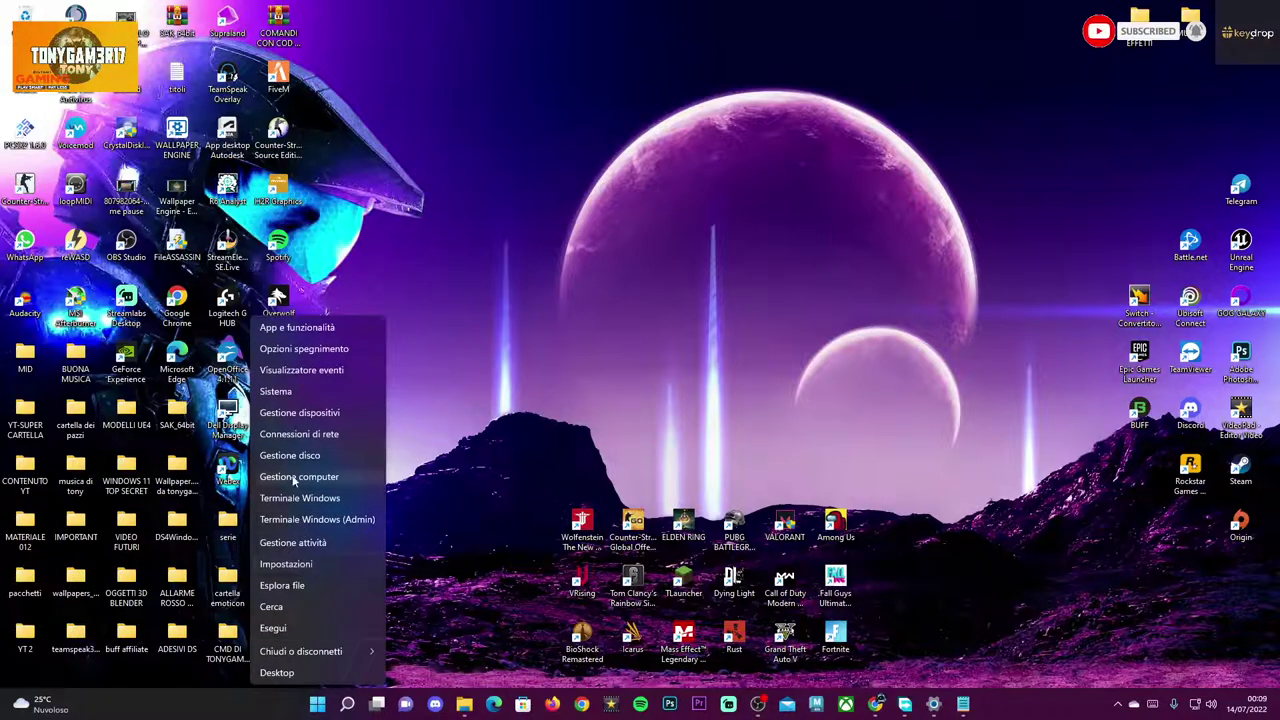
pyautogui.click(287, 390)
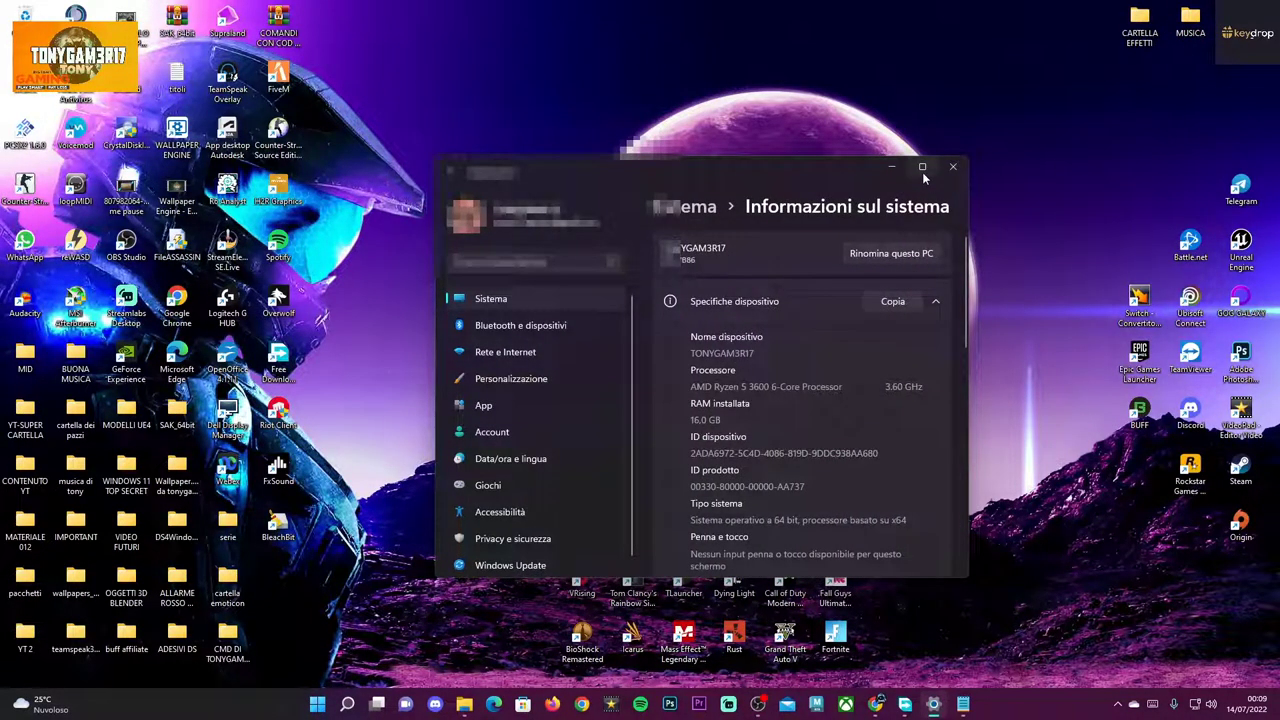
pyautogui.click(922, 166)
pyautogui.click(82, 166)
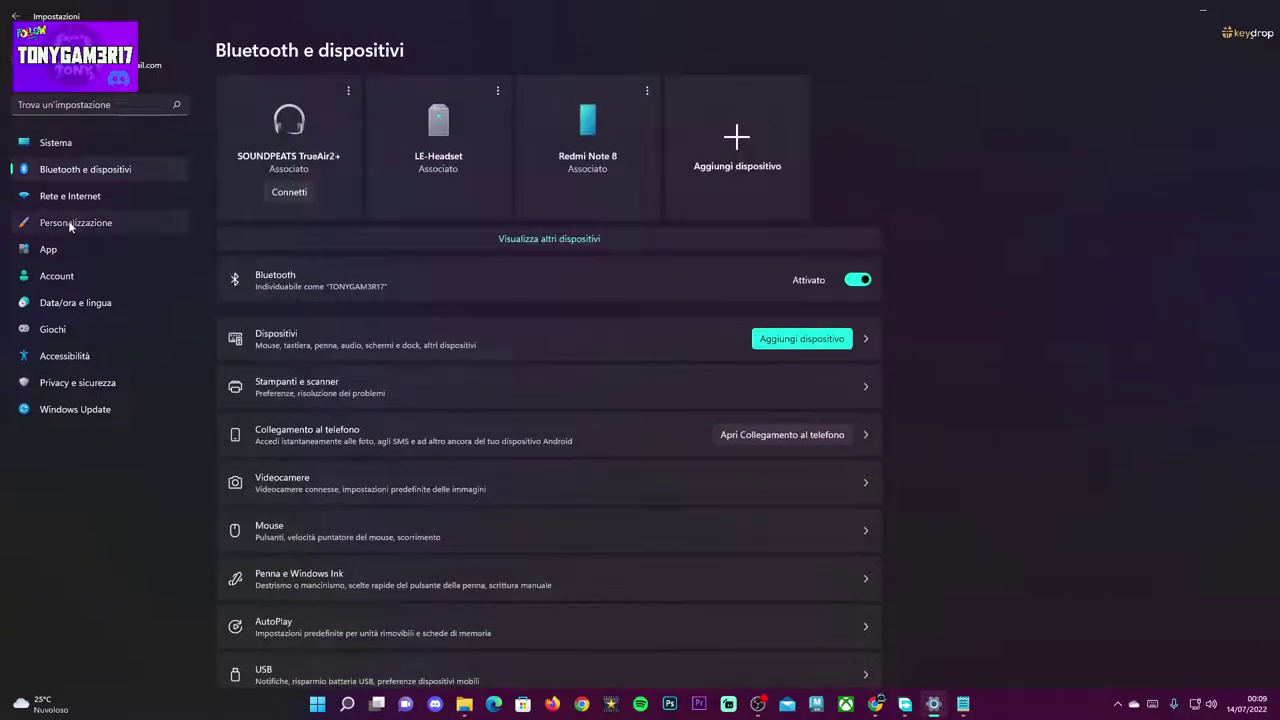
pyautogui.click(68, 222)
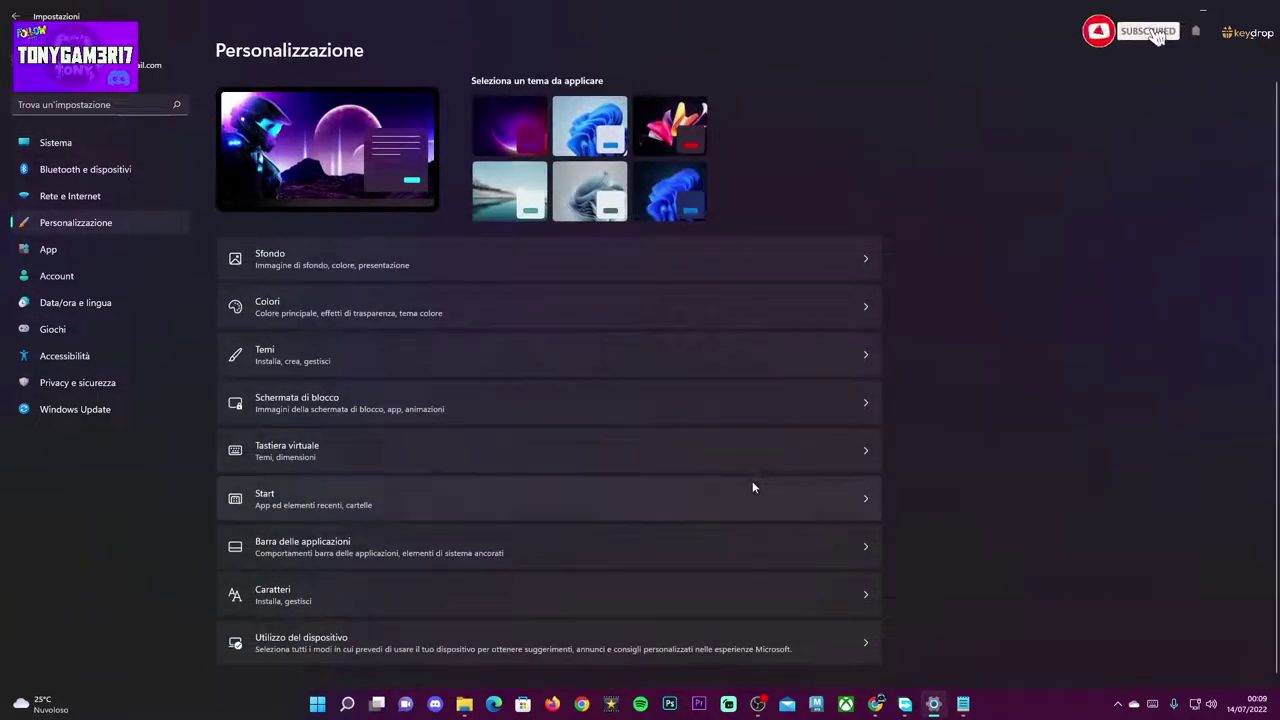
pyautogui.click(430, 552)
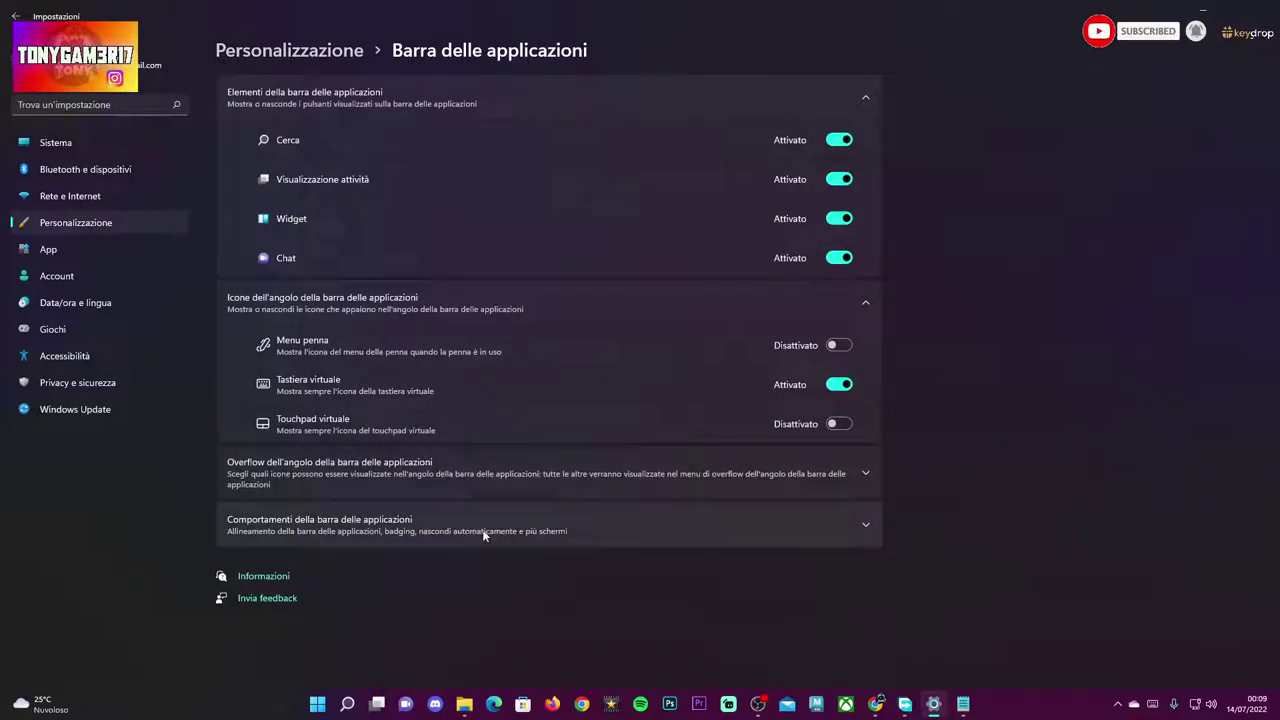
pyautogui.click(436, 532)
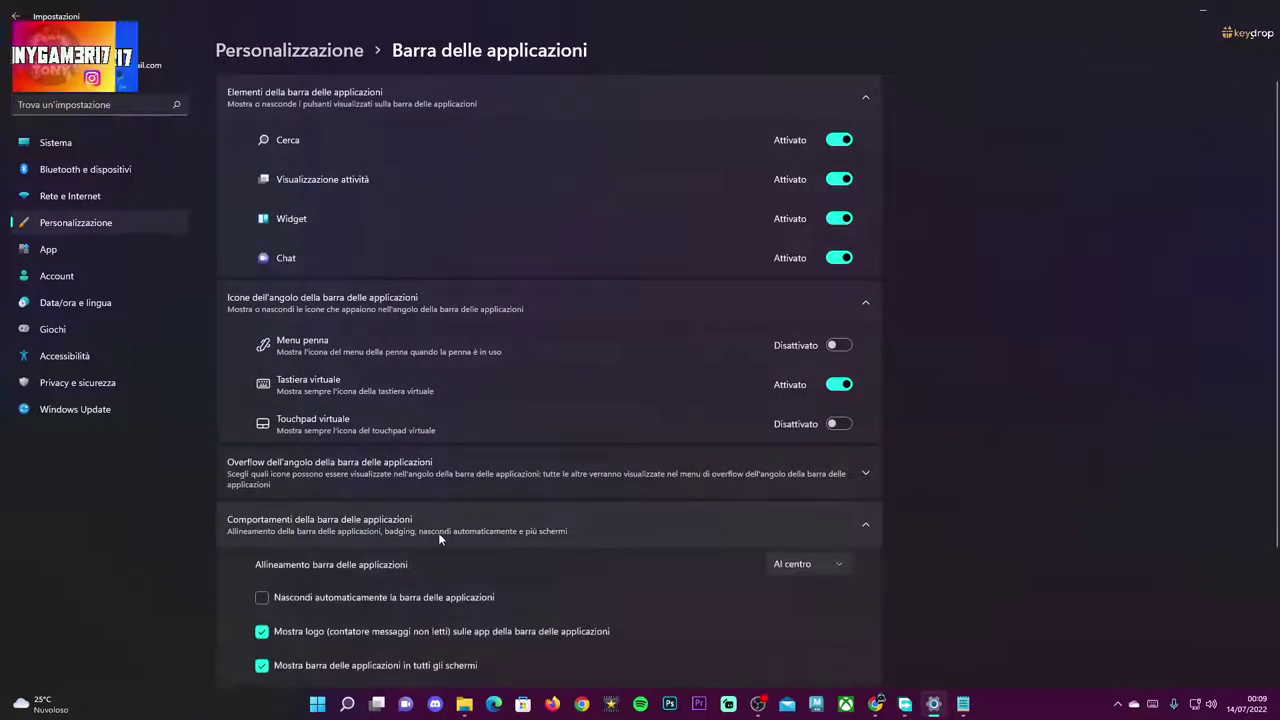
# Step: Try the taskbar alignment A sinistra, return it to Al centro, and toggle automatic hiding of the taskbar
pyautogui.scroll(-2, 982, 551)
pyautogui.scroll(-1, 983, 551)
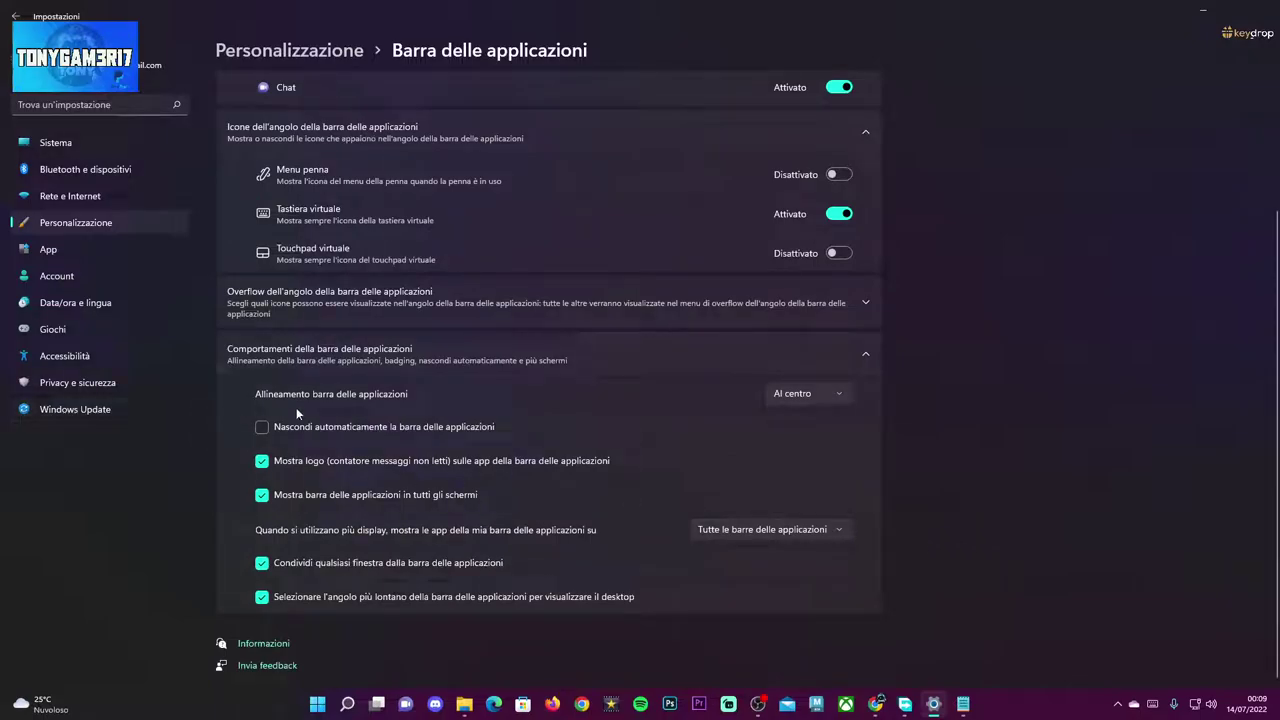
pyautogui.click(818, 398)
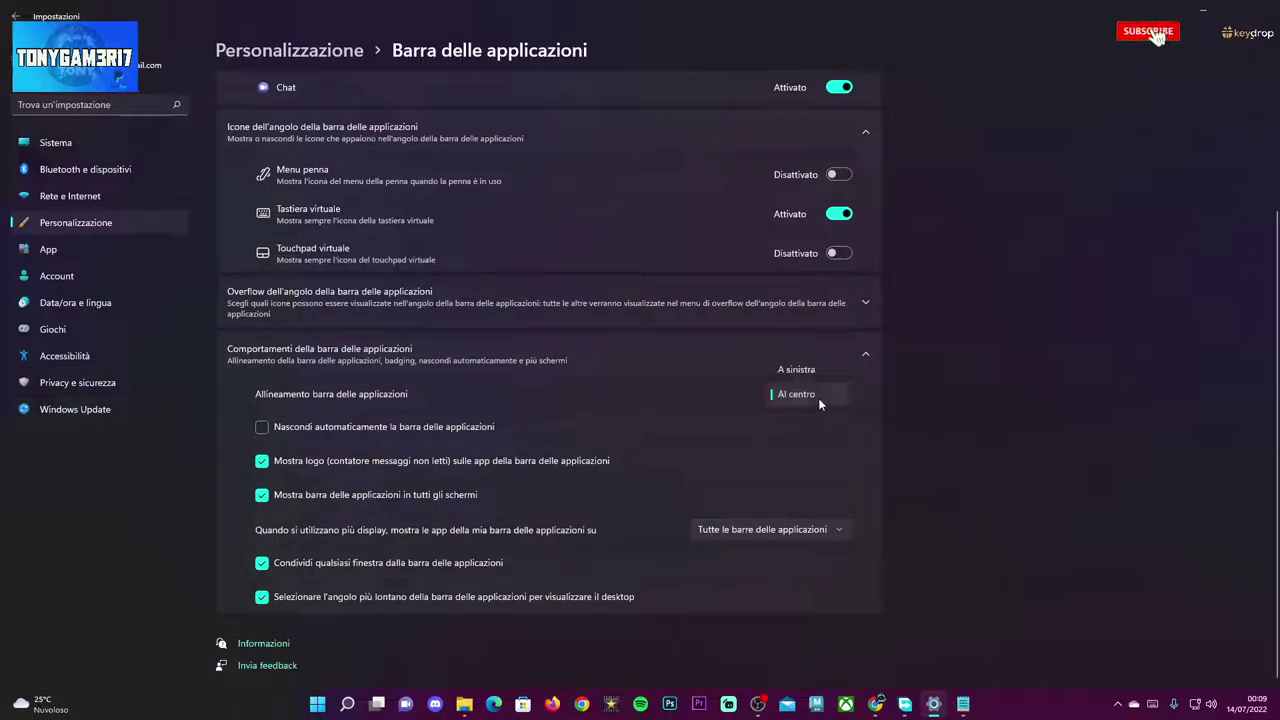
pyautogui.click(810, 372)
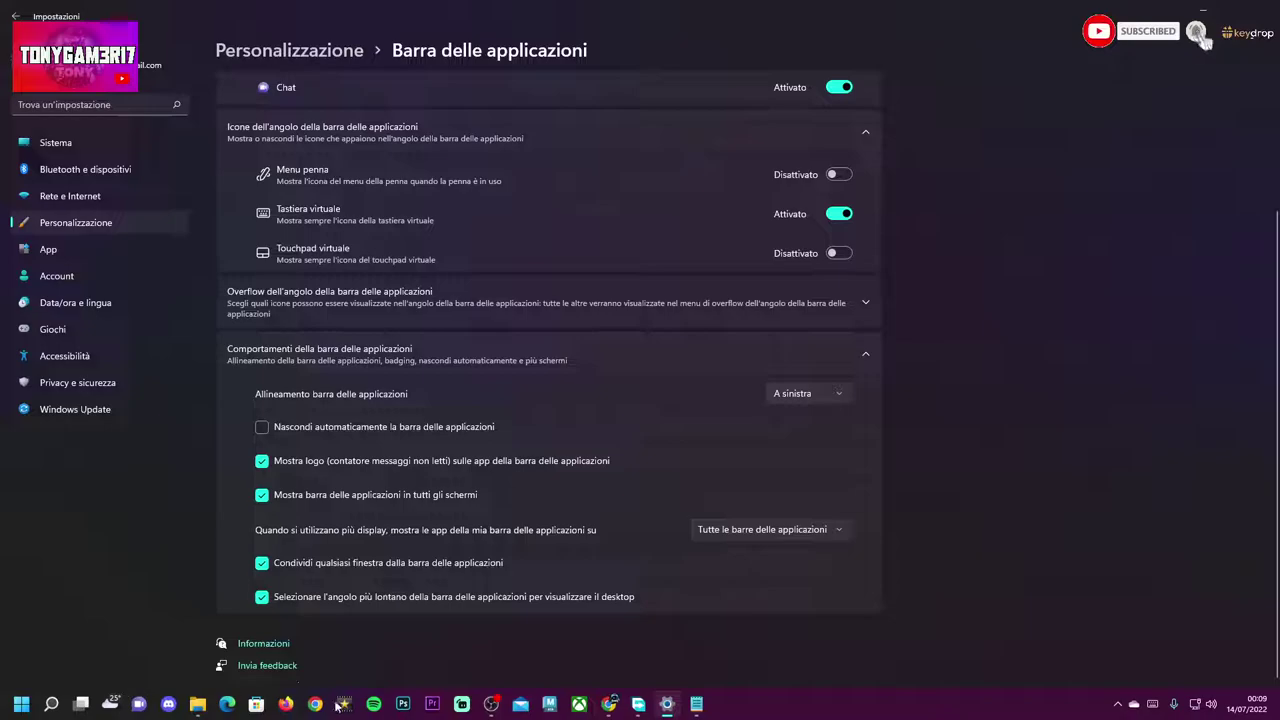
pyautogui.click(804, 417)
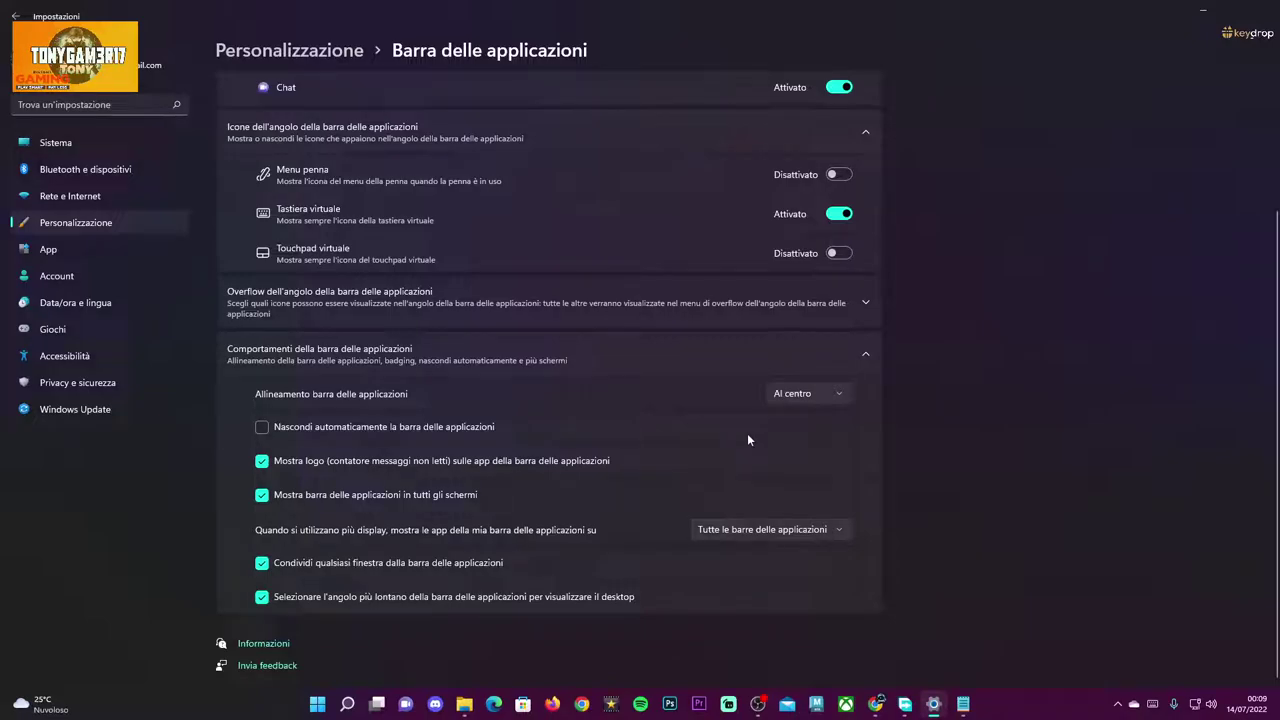
pyautogui.click(259, 428)
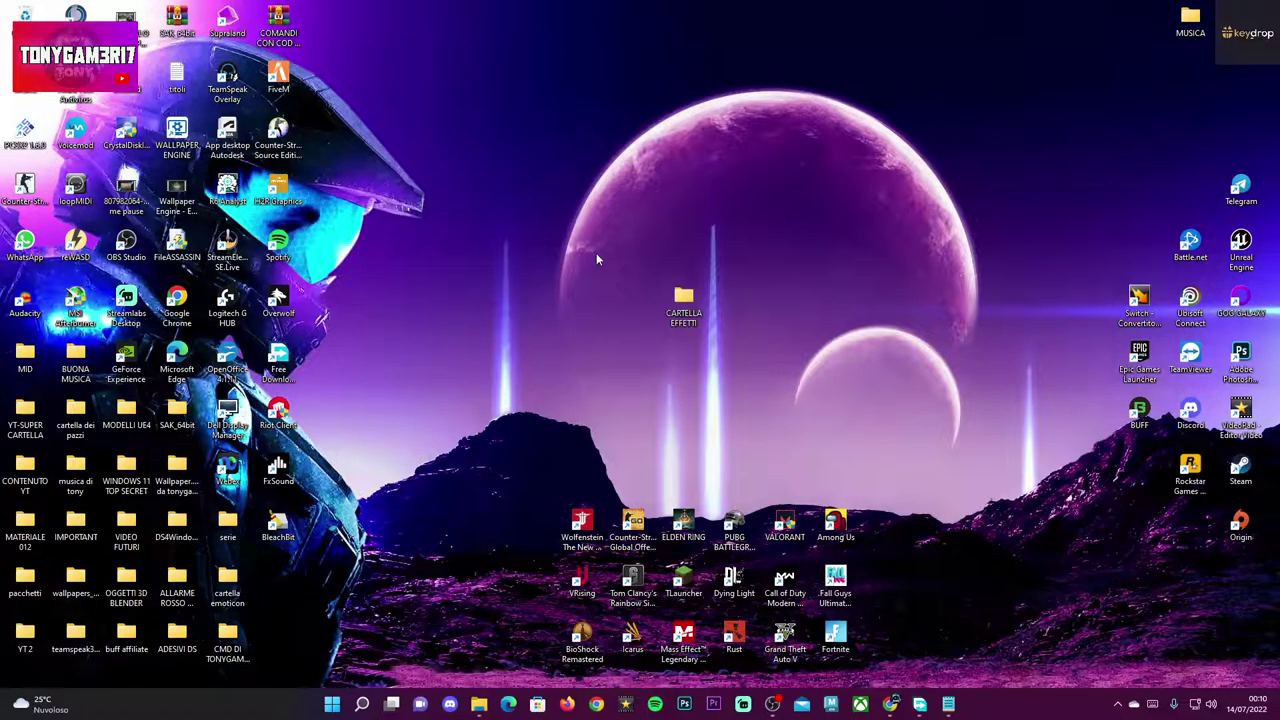
# Step: Show the full set of context options for the CARTELLA EFFETTI folder on the desktop
pyautogui.rightClick(686, 300)
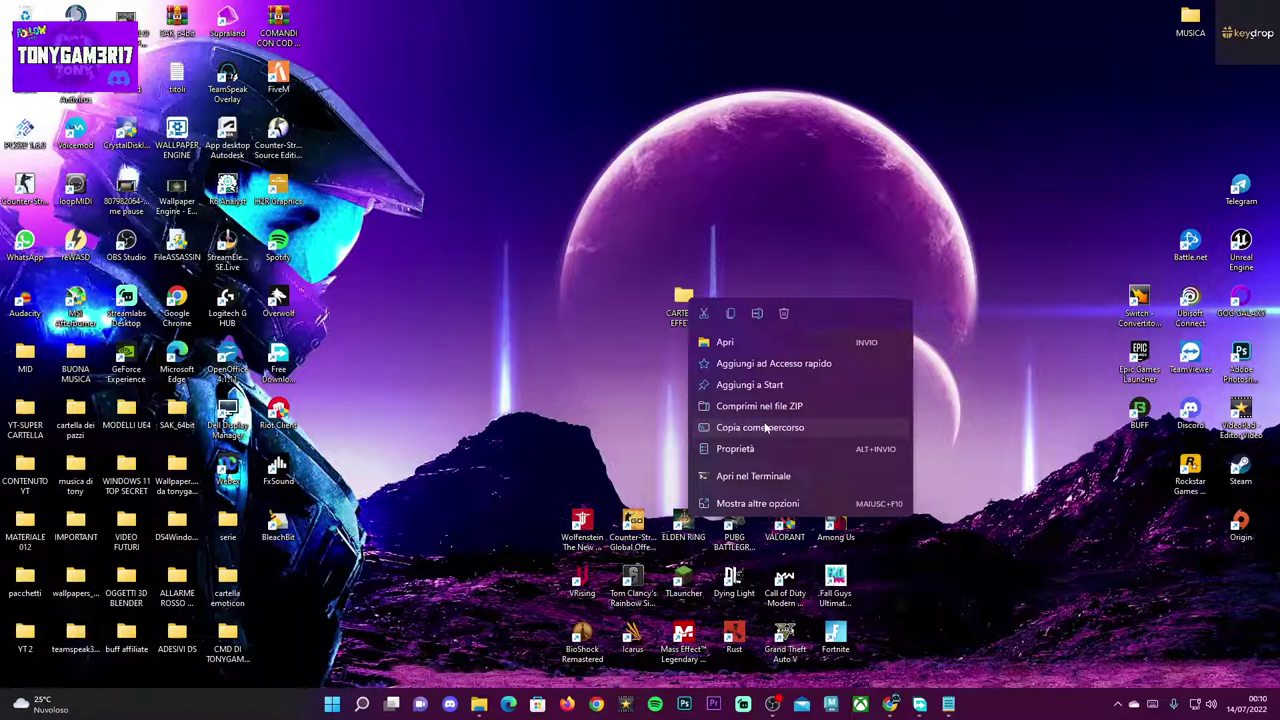
pyautogui.click(775, 503)
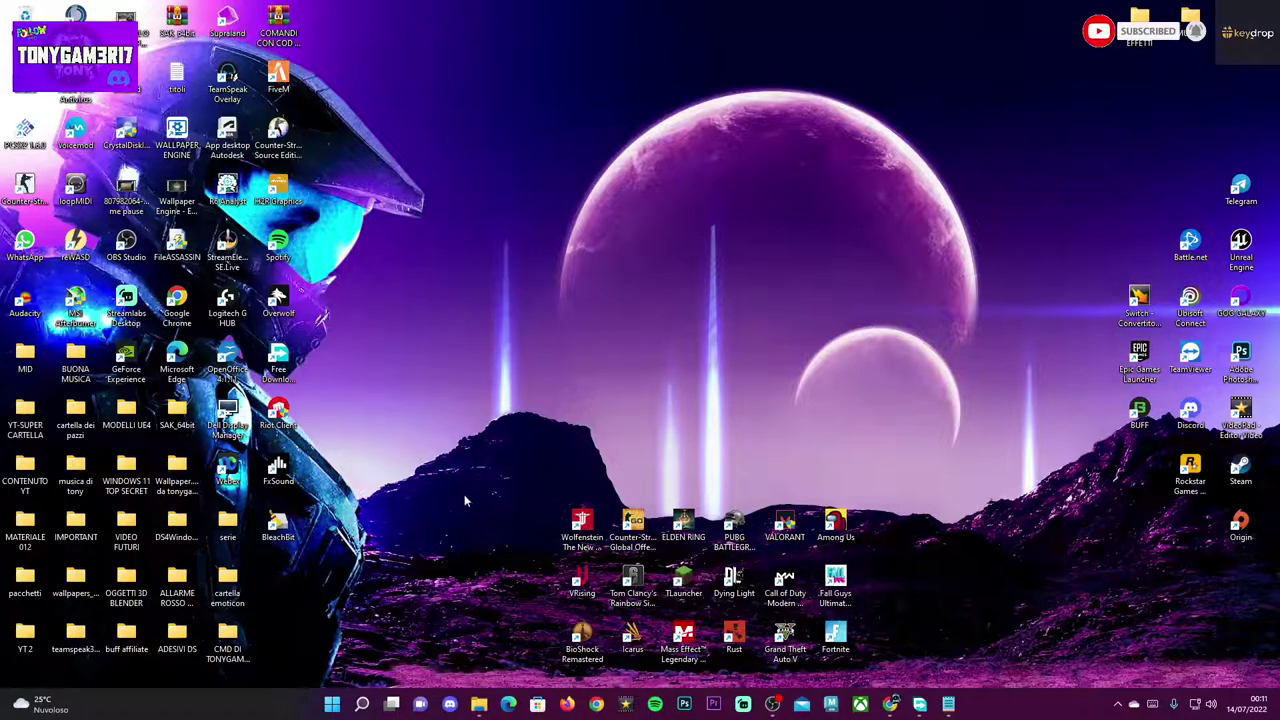
# Step: Open the Multitasking page of the Sistema settings from the Windows system information
pyautogui.rightClick(331, 704)
pyautogui.click(299, 394)
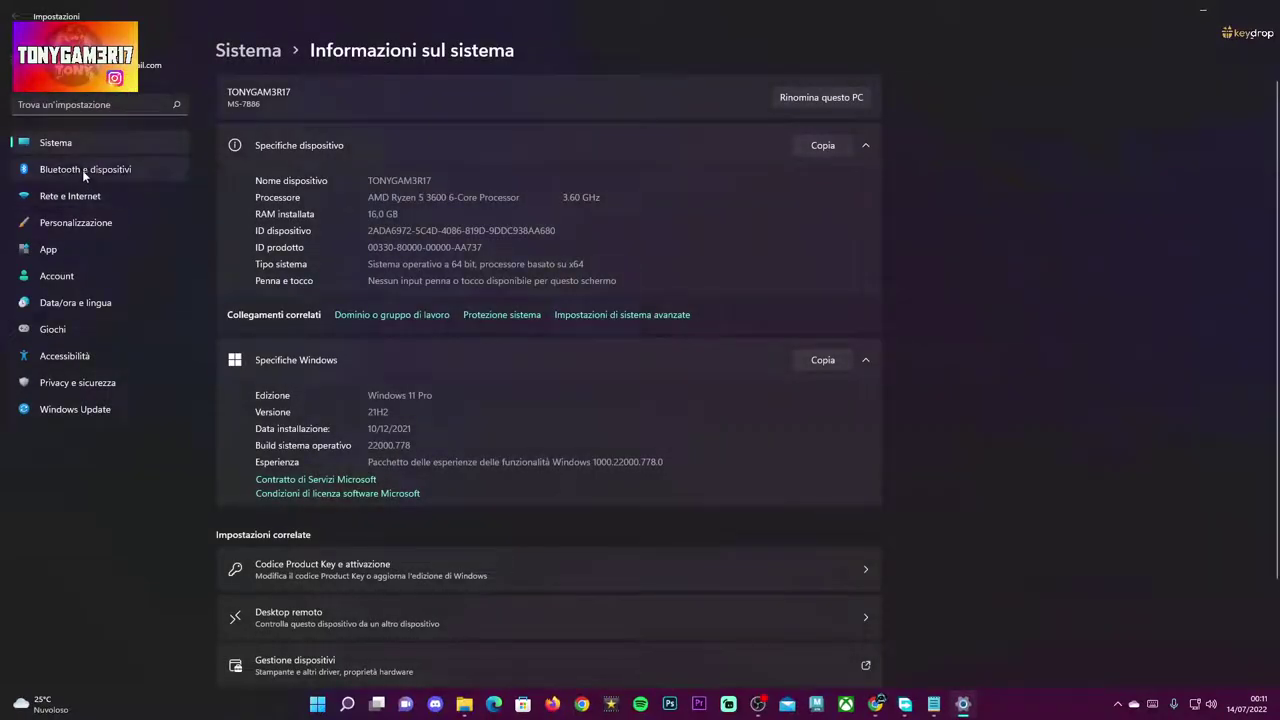
pyautogui.click(83, 170)
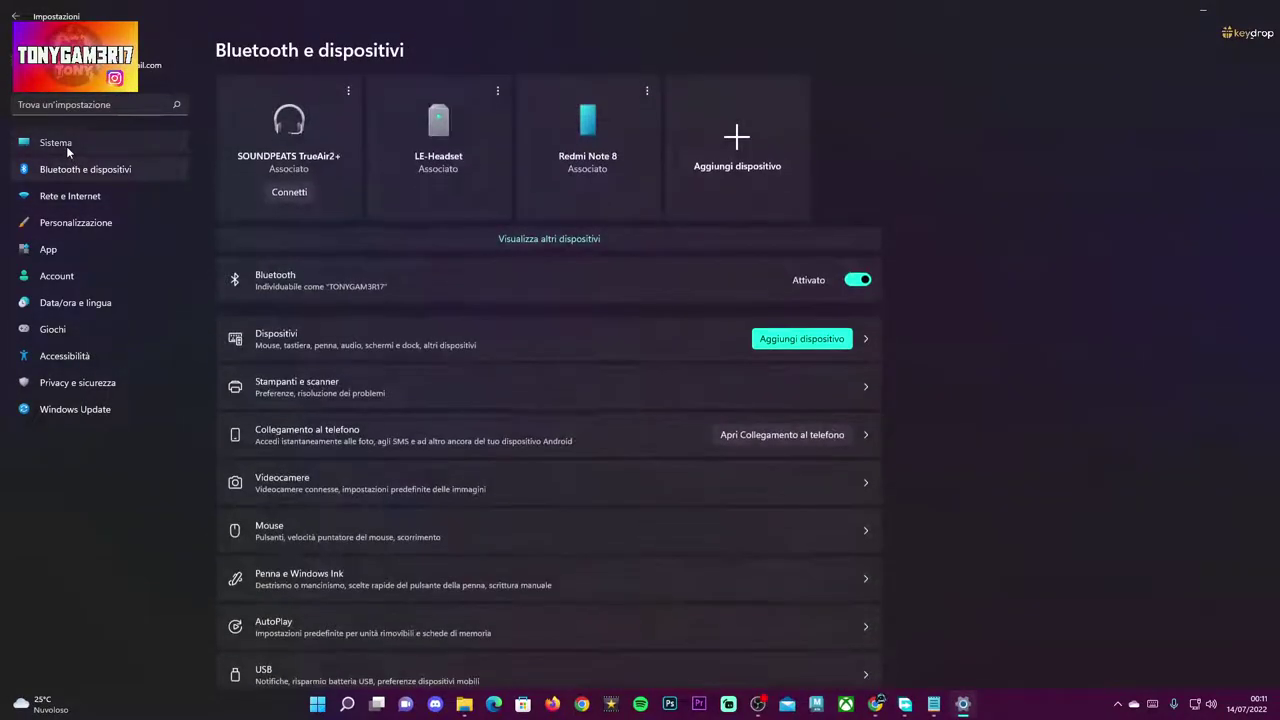
pyautogui.click(66, 146)
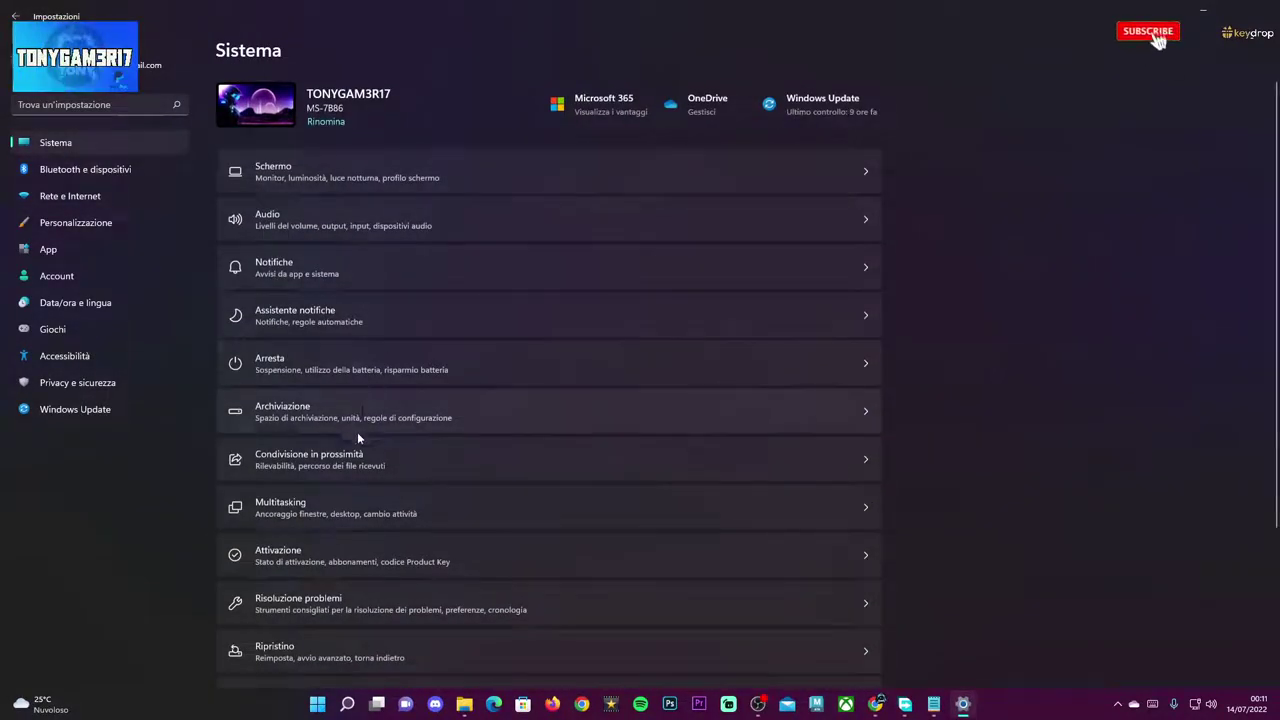
pyautogui.click(395, 504)
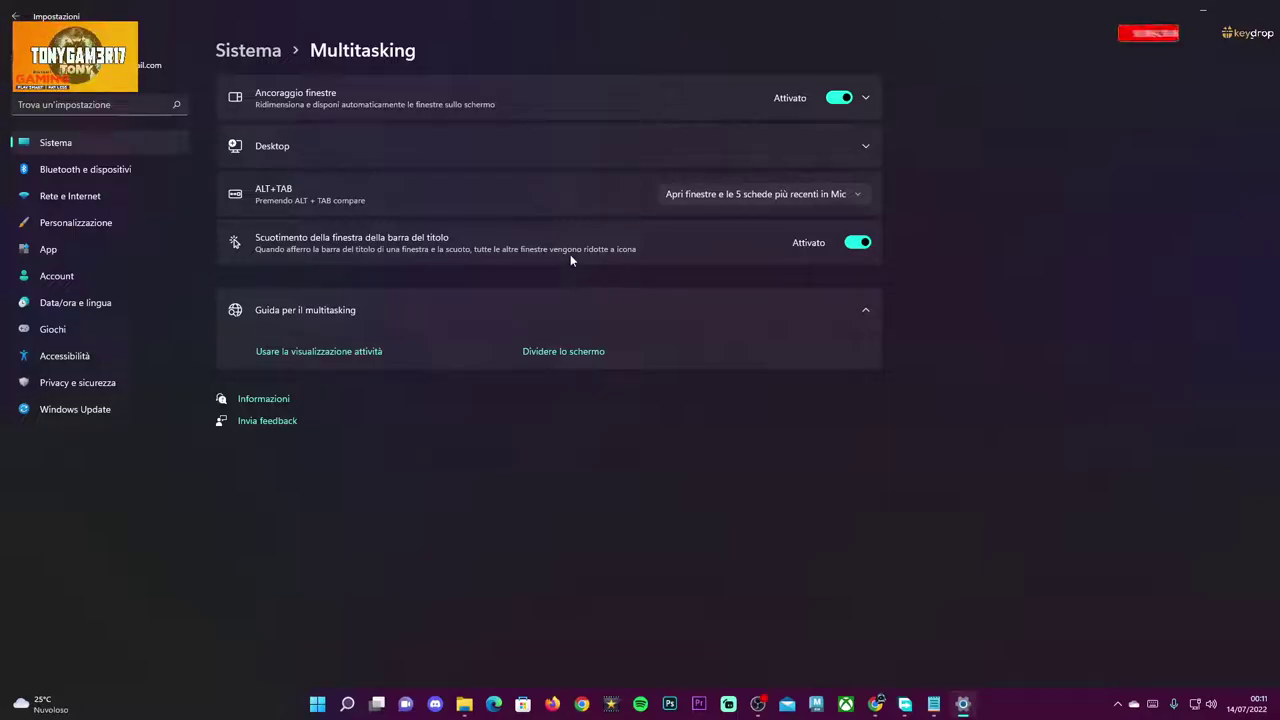
# Step: Take the Settings window out of full screen and shake the Chrome window by its title bar to minimize the other windows
pyautogui.moveTo(420, 22); pyautogui.dragTo(547, 138)
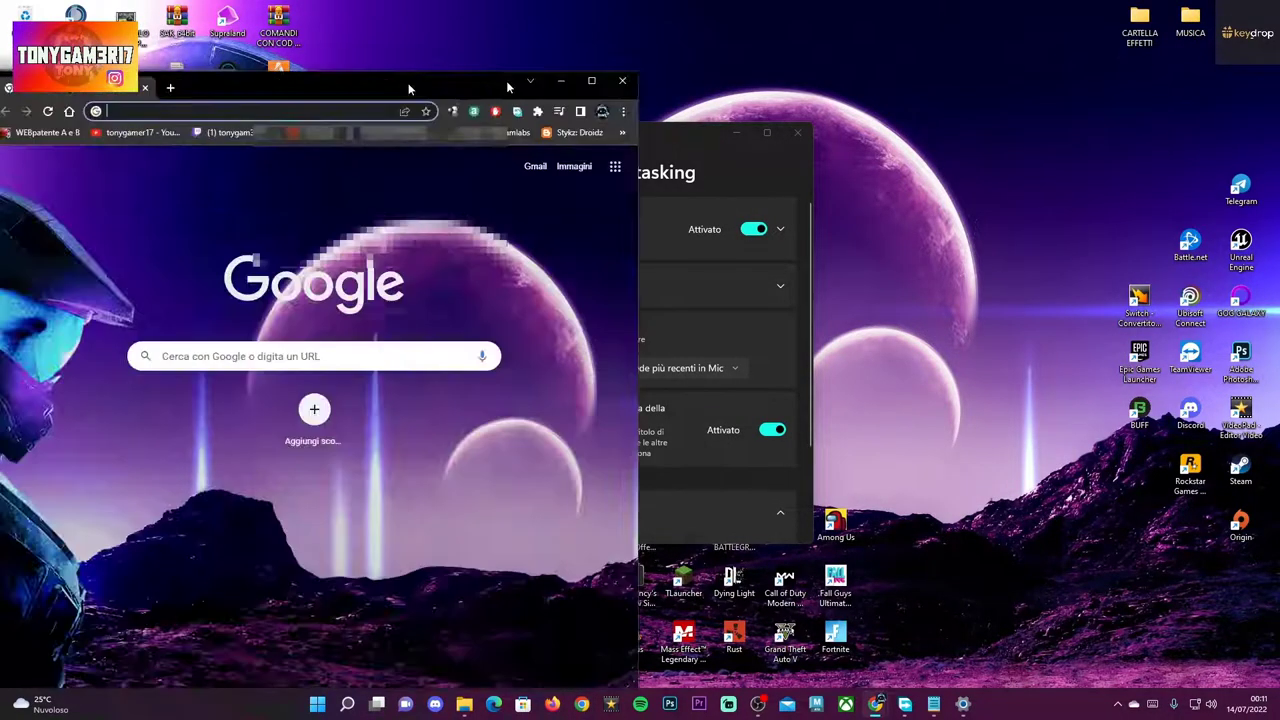
pyautogui.moveTo(367, 95); pyautogui.dragTo(918, 59)
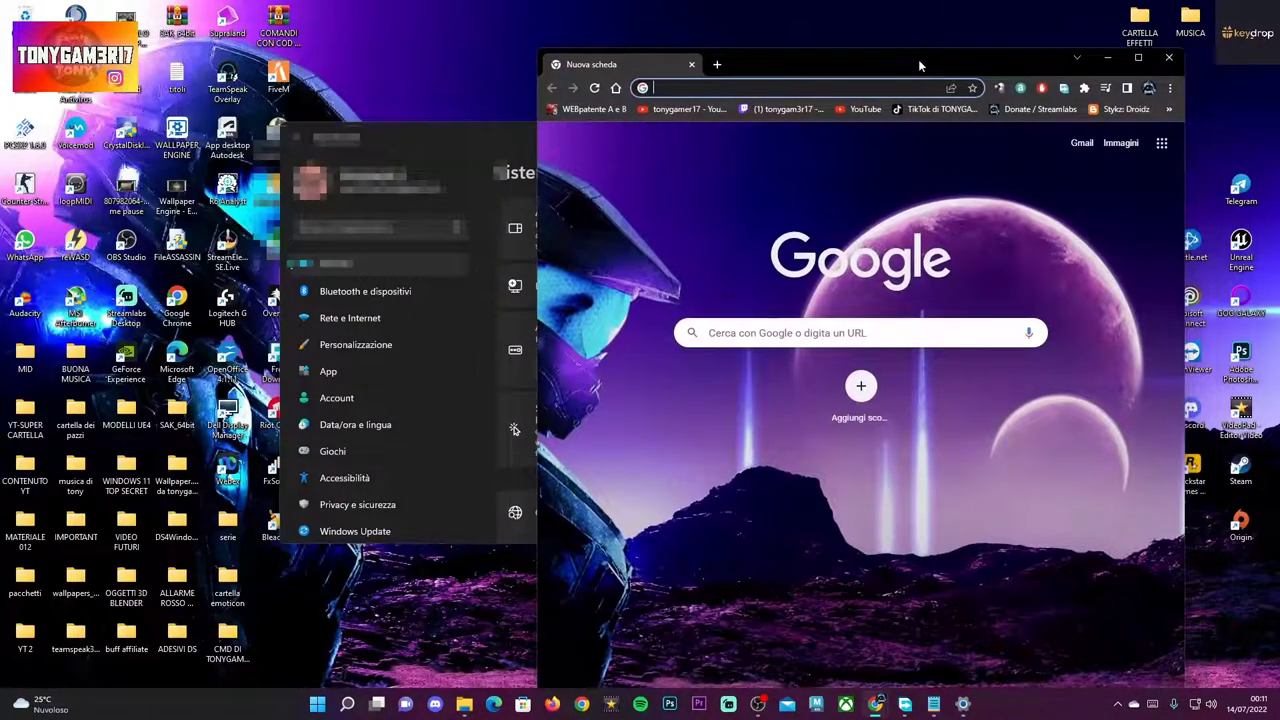
pyautogui.moveTo(1137, 75); pyautogui.dragTo(1275, 62)
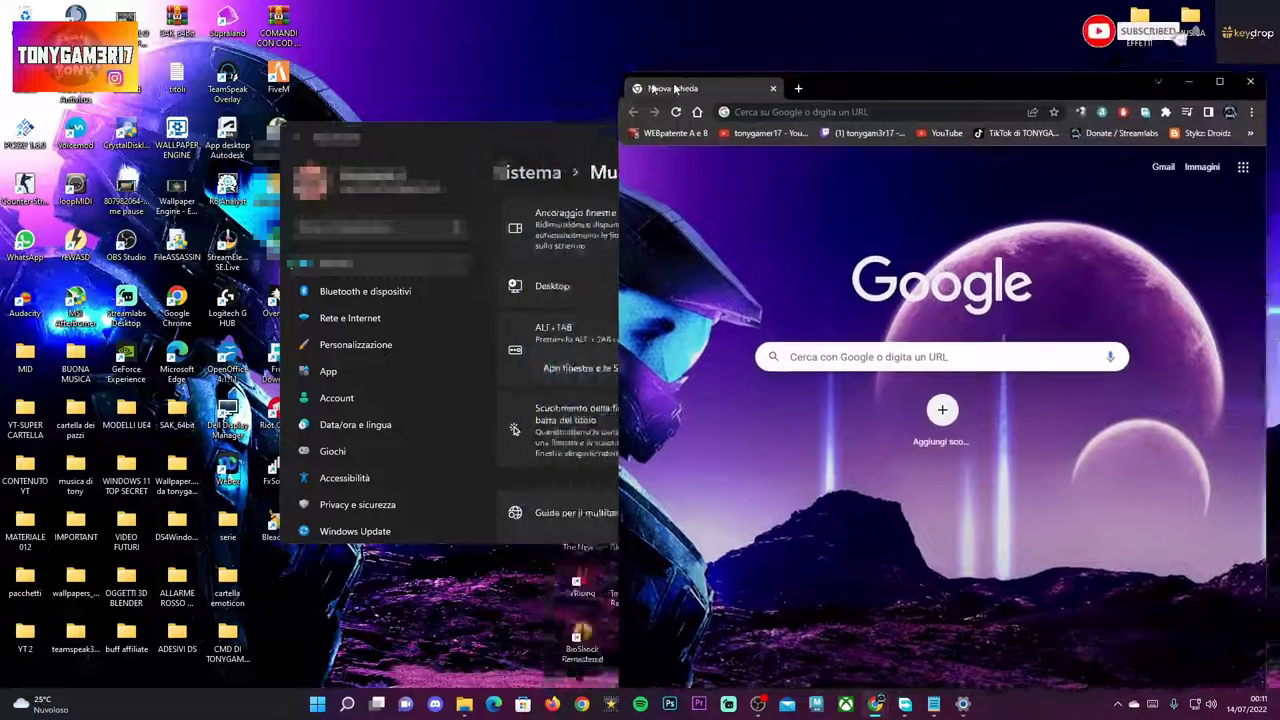
pyautogui.moveTo(628, 62); pyautogui.dragTo(593, 58)
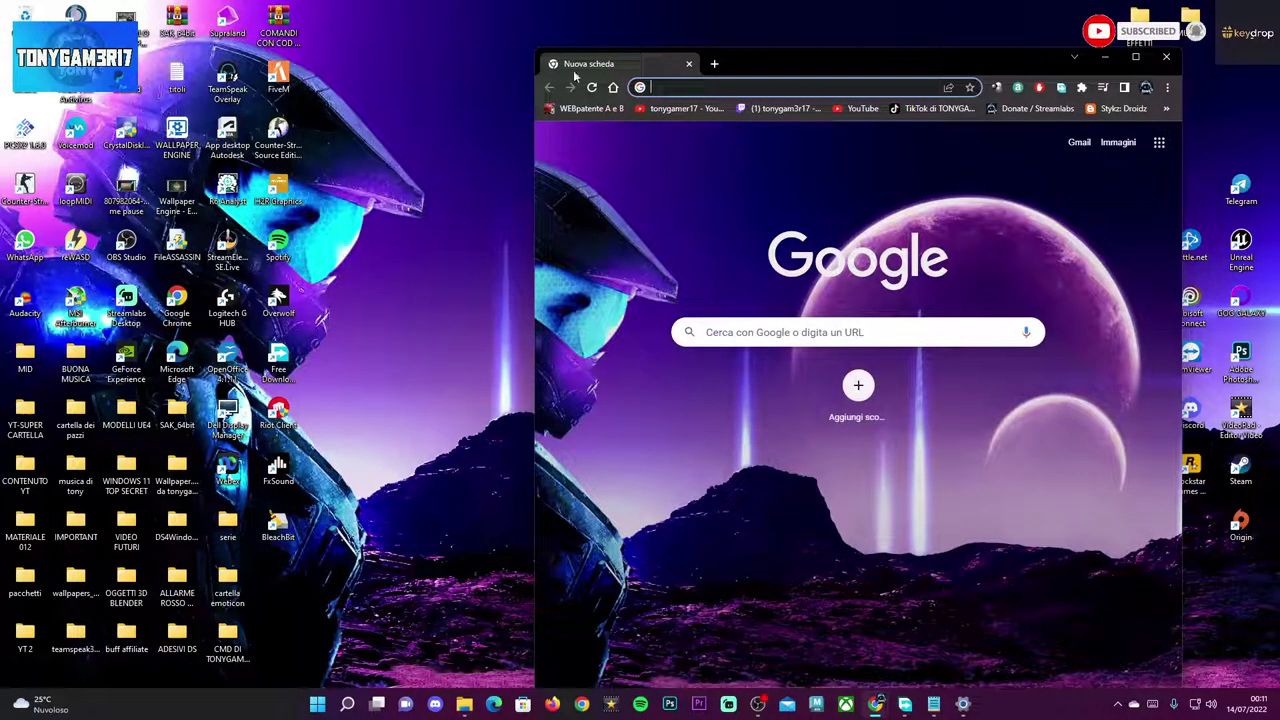
# Step: Open the MUSICA folder window, move it aside, and shake the Chrome window to minimize it
pyautogui.click(463, 704)
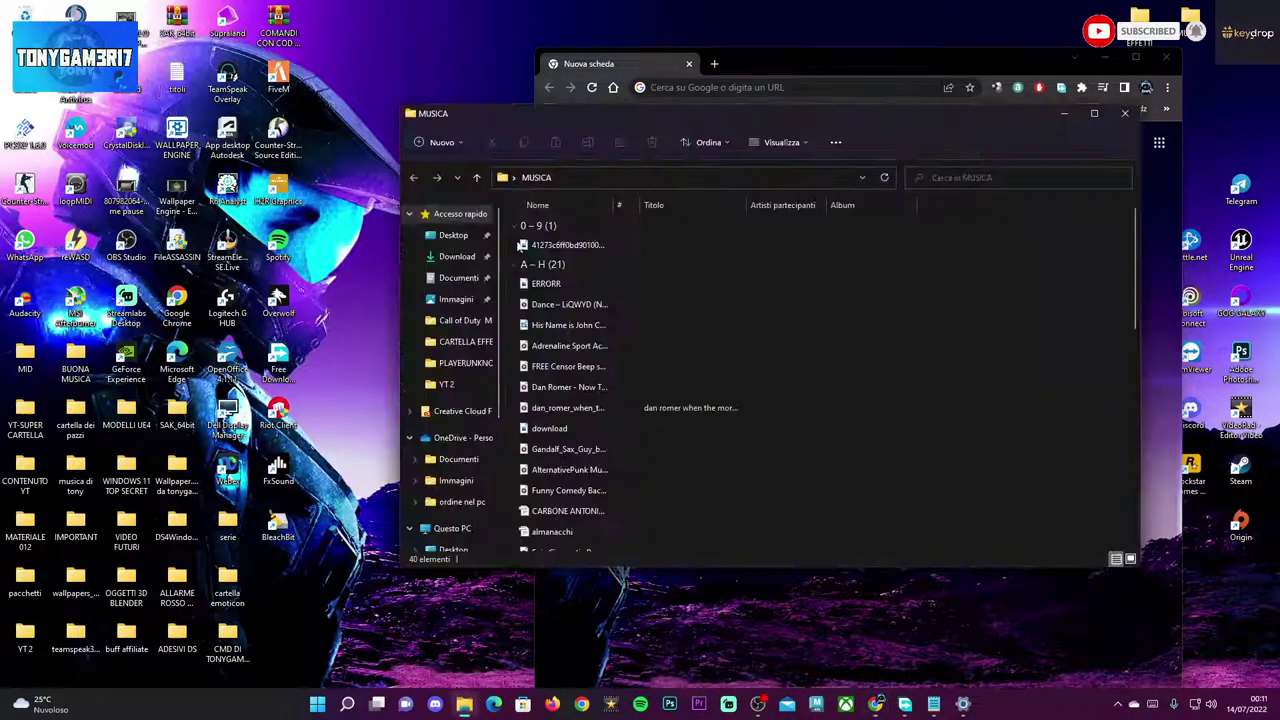
pyautogui.moveTo(635, 120); pyautogui.dragTo(201, 372)
pyautogui.moveTo(605, 68); pyautogui.dragTo(530, 103)
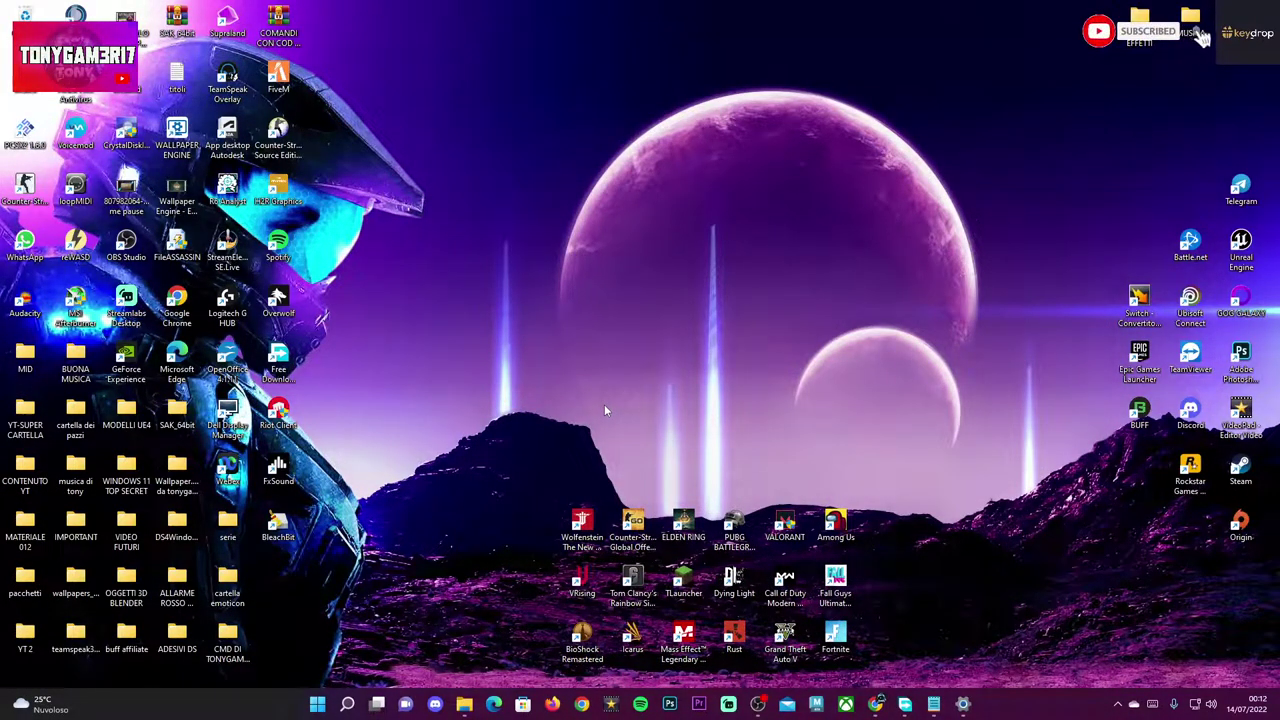
# Step: View the folder shortcuts and power options in the Start menu, and close the menu without choosing one
pyautogui.click(317, 704)
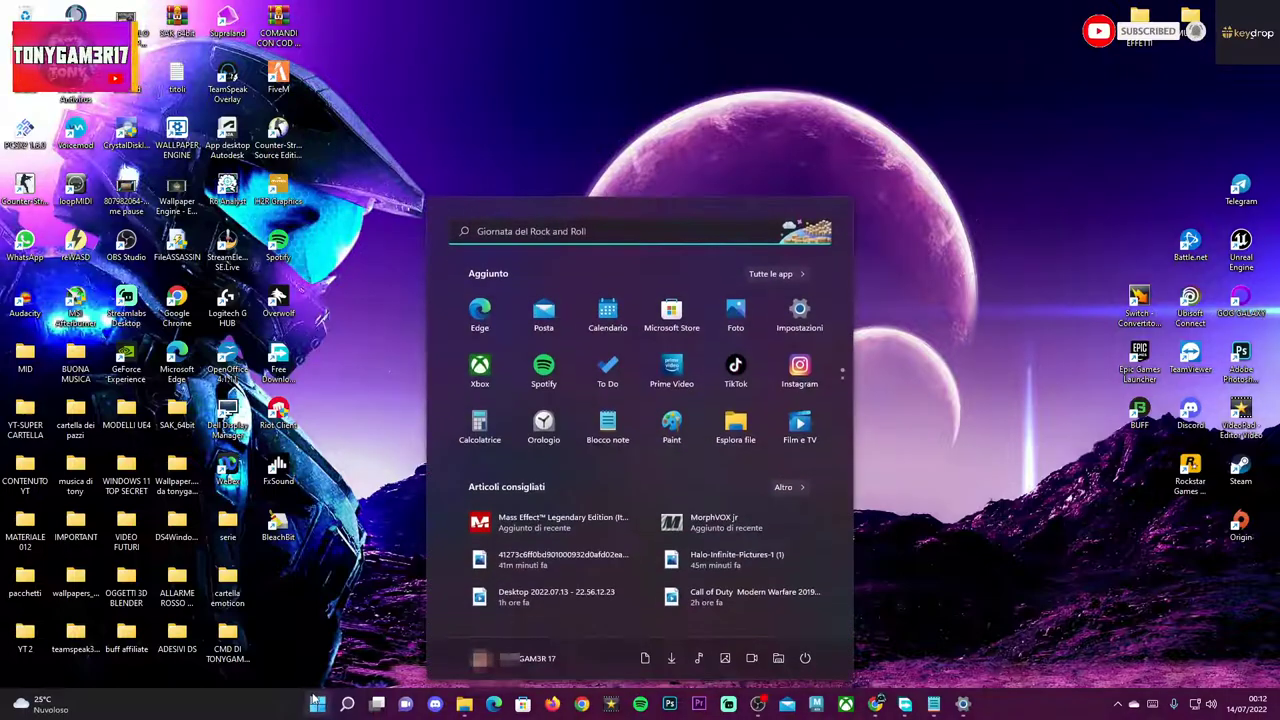
pyautogui.click(805, 658)
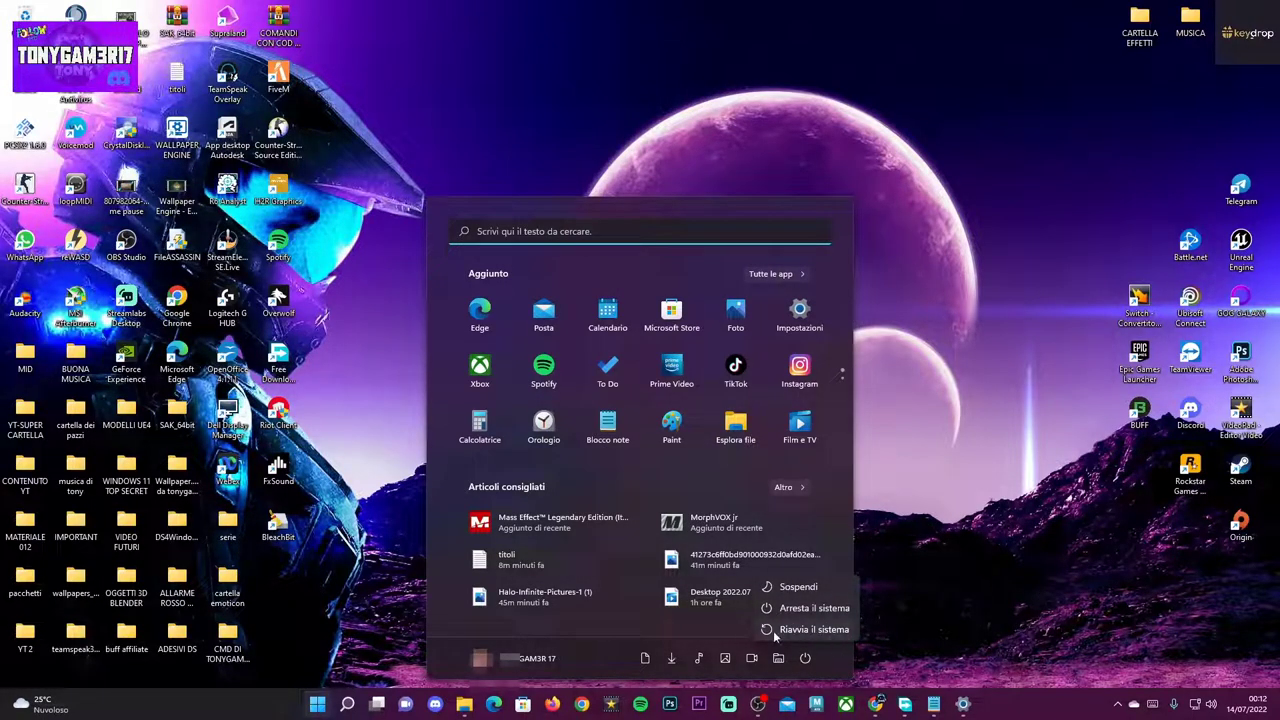
pyautogui.click(768, 675)
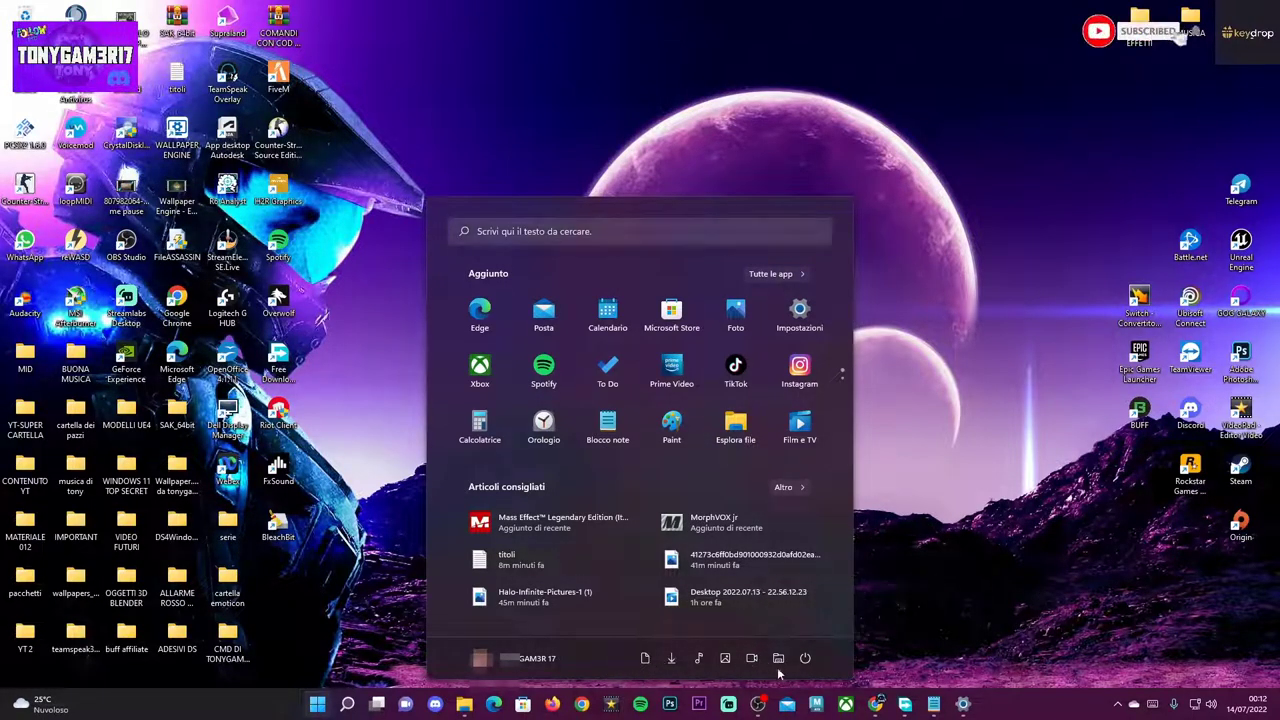
pyautogui.click(940, 565)
# Step: Open the Cartelle page for Start under Personalizzazione in a maximized Settings window
pyautogui.rightClick(318, 704)
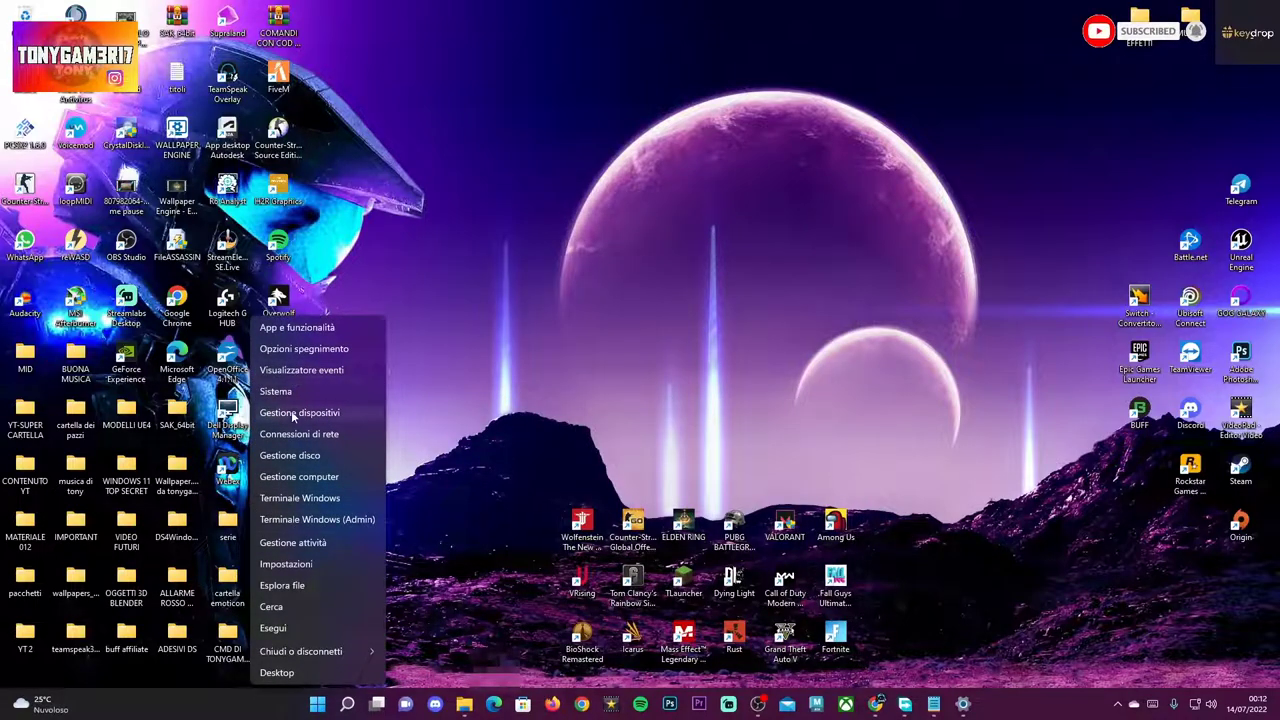
pyautogui.click(278, 391)
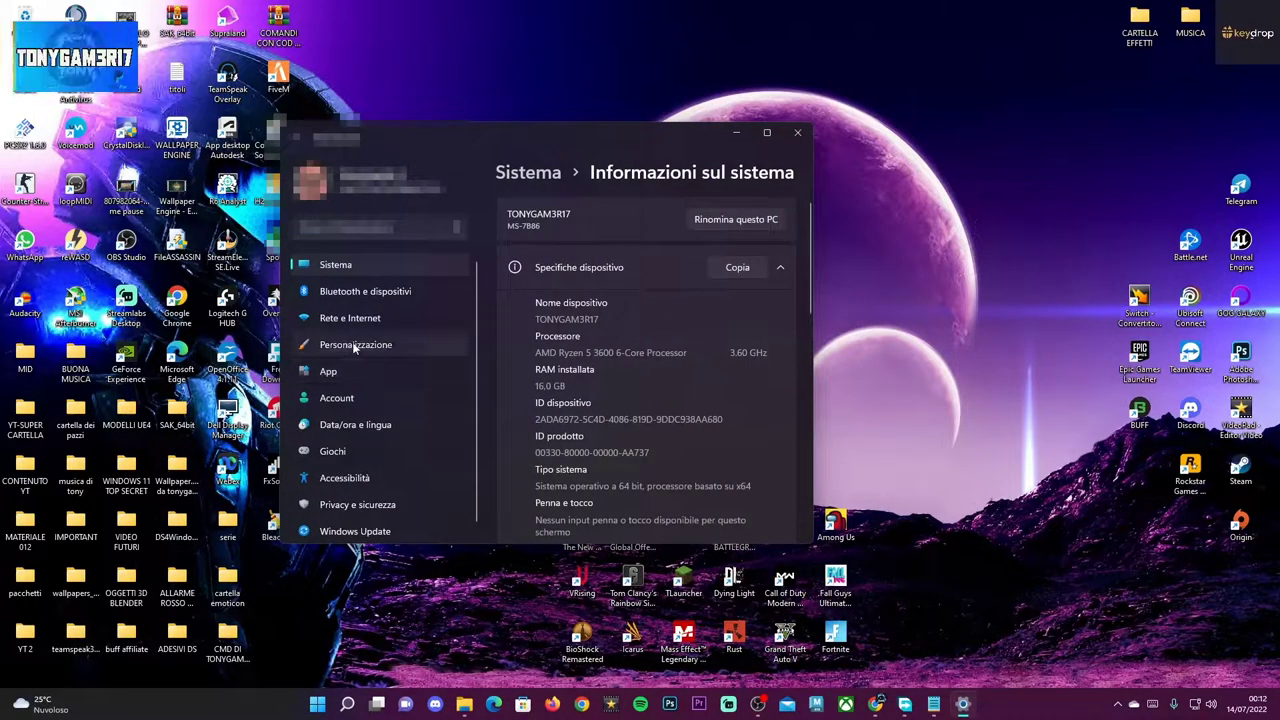
pyautogui.click(355, 345)
pyautogui.click(767, 132)
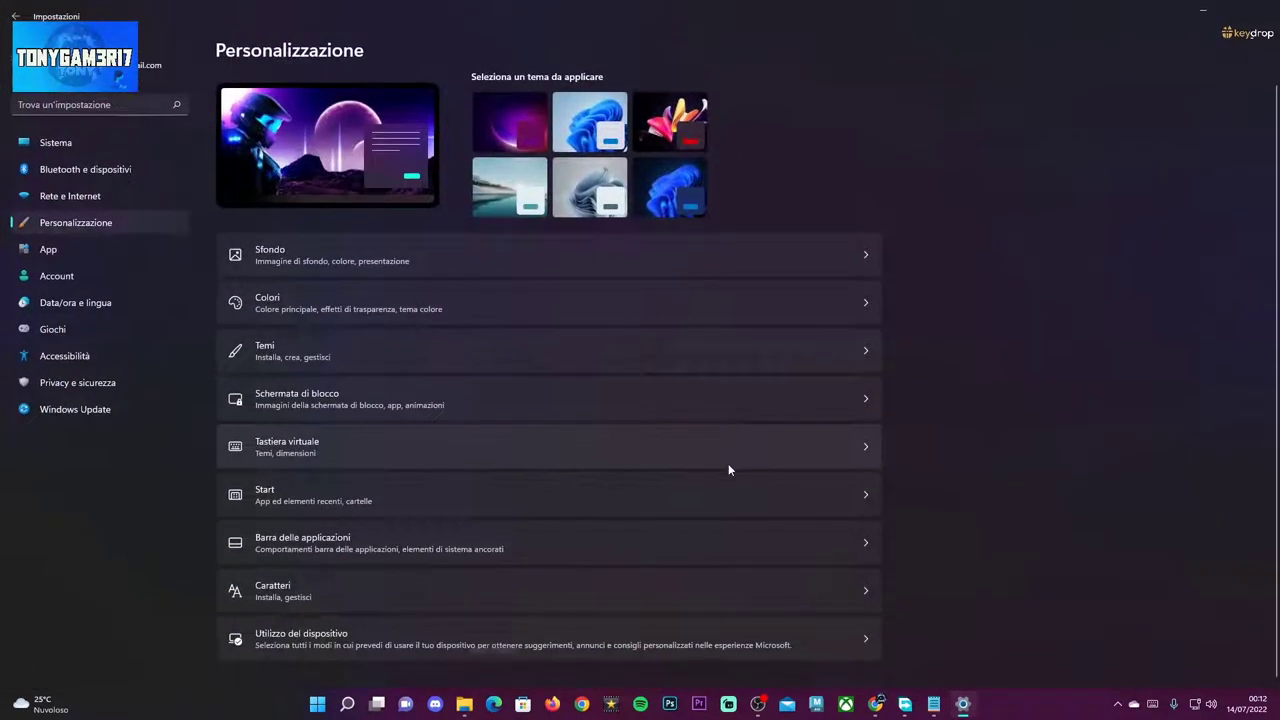
pyautogui.click(416, 505)
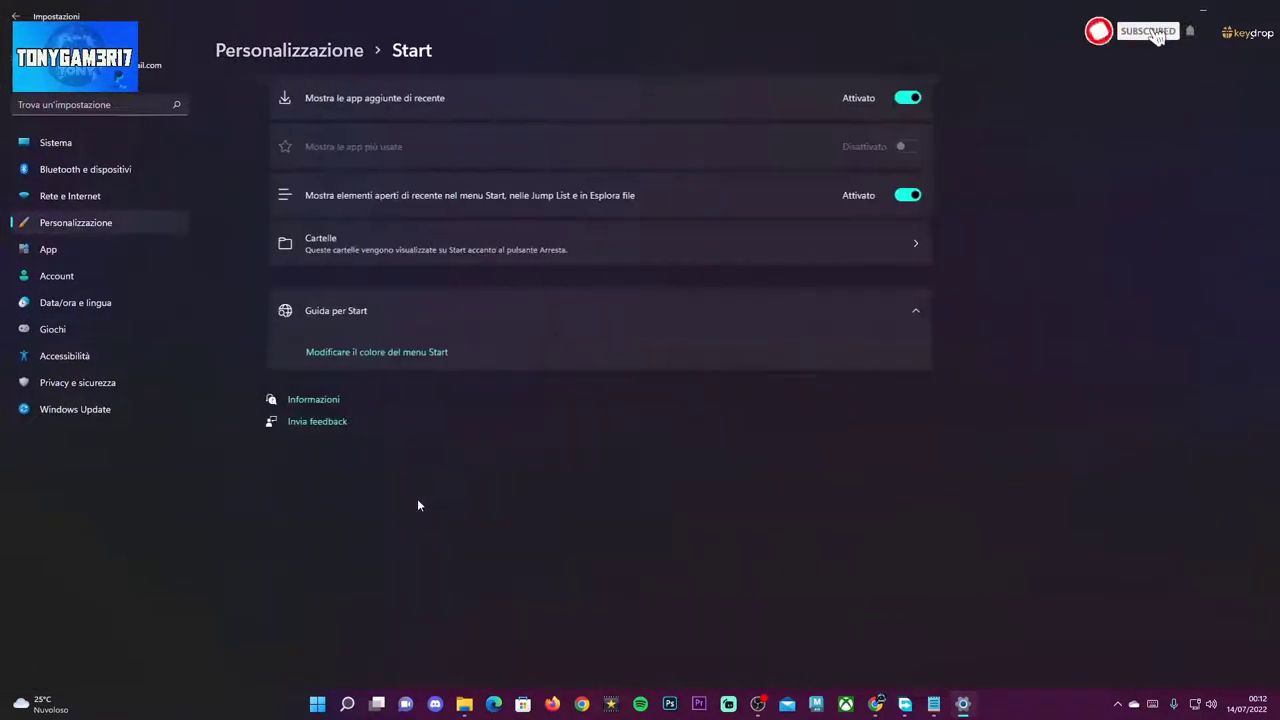
pyautogui.click(345, 257)
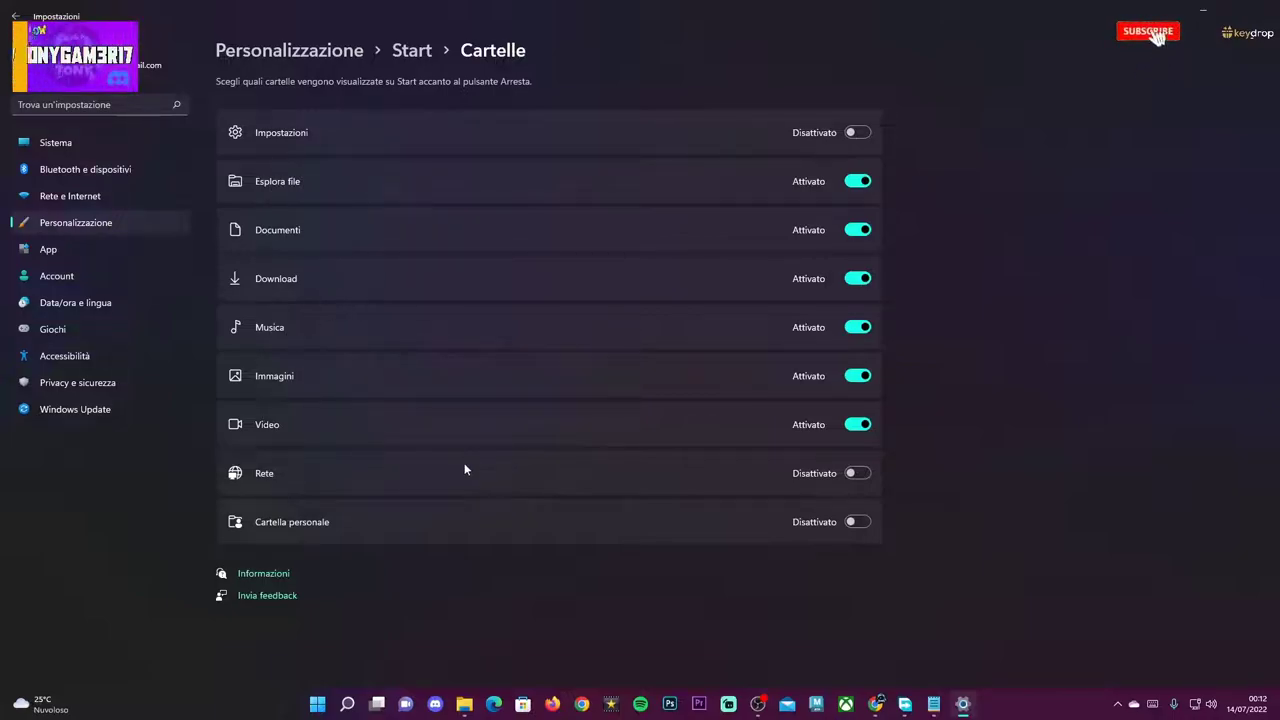
# Step: Enable the Rete shortcut for the Start menu and open the Rete folder from there
pyautogui.click(858, 473)
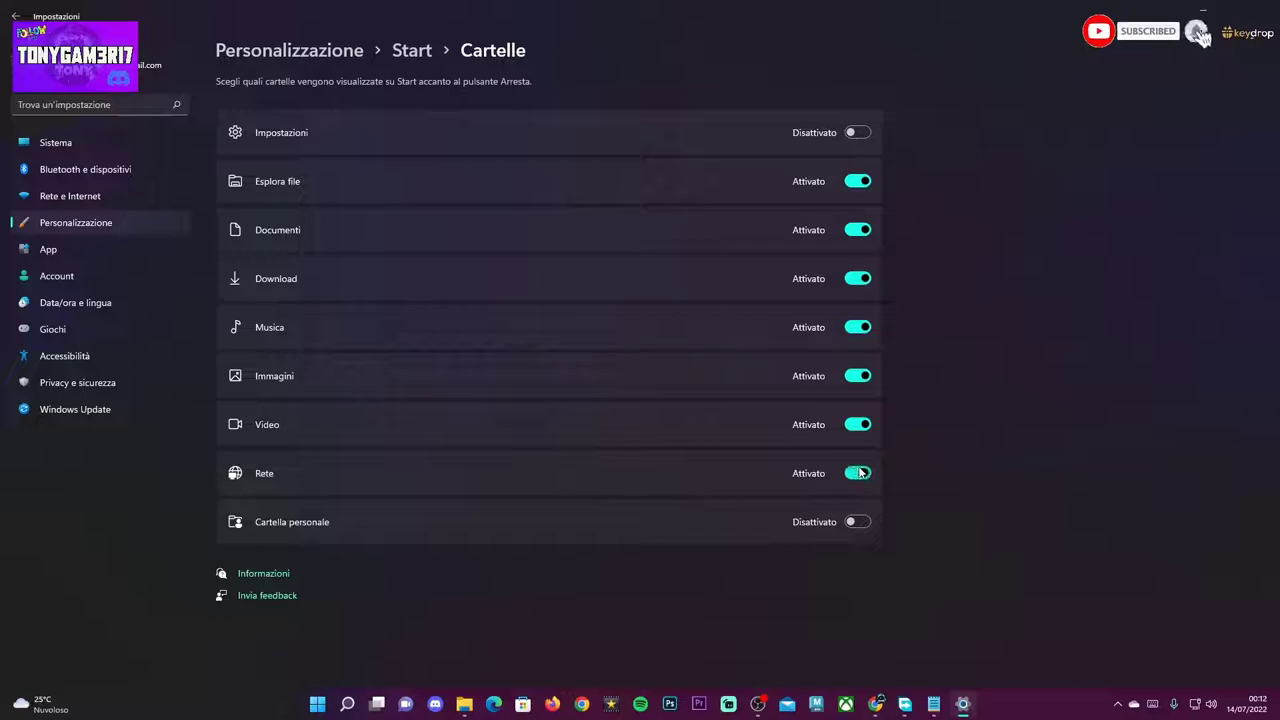
pyautogui.click(313, 705)
pyautogui.click(752, 658)
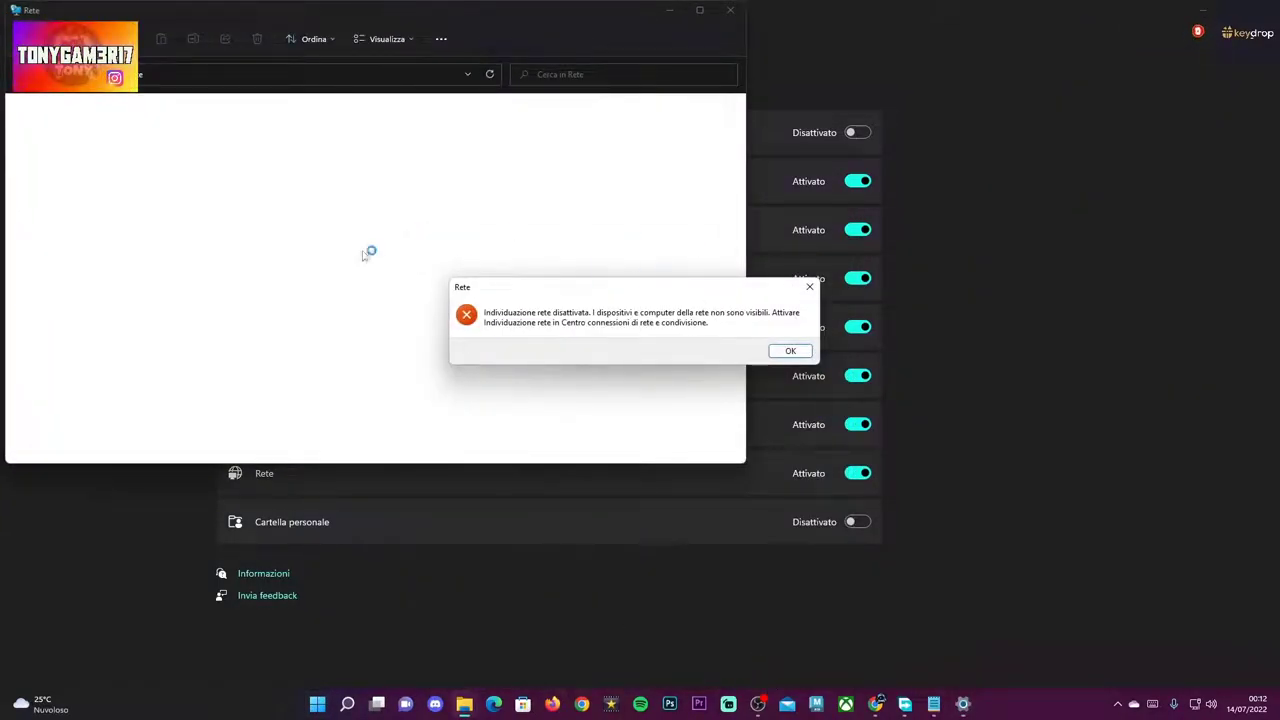
# Step: Dismiss the network discovery error, close the Rete window, and disable the Rete shortcut for the Start menu
pyautogui.click(810, 287)
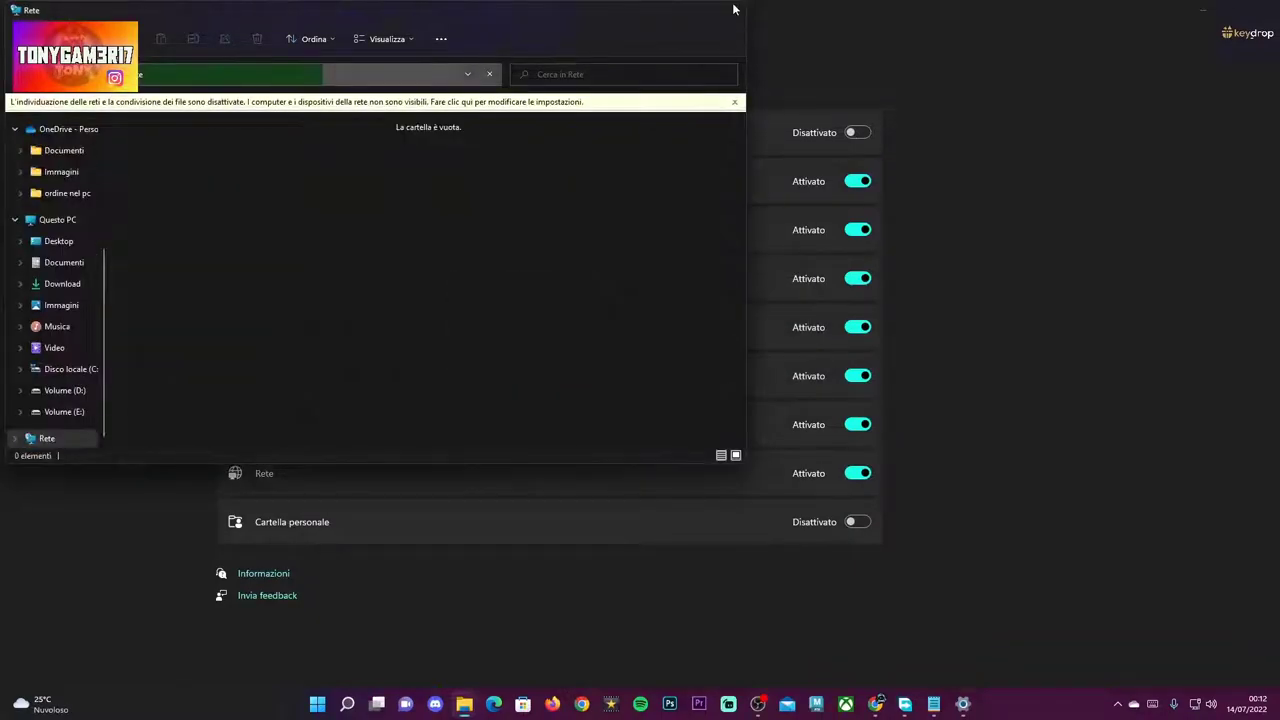
pyautogui.click(655, 558)
pyautogui.click(860, 474)
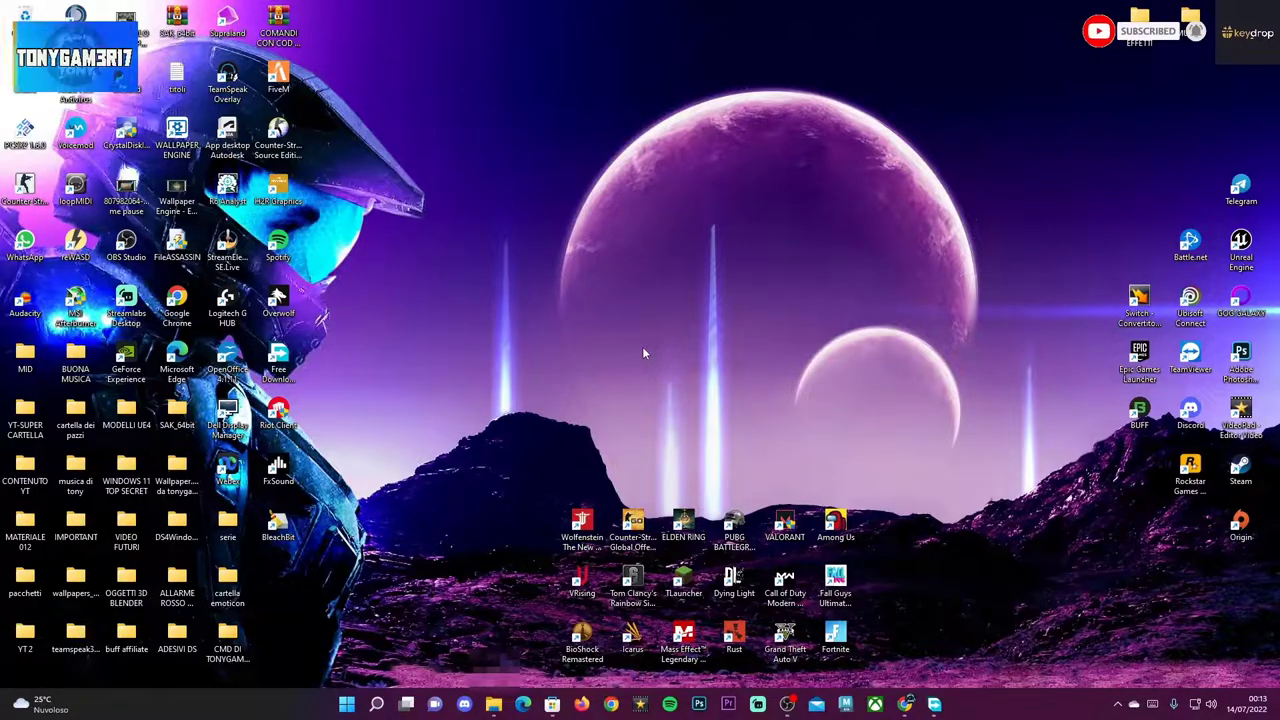
# Step: Snap the MUSICA folder window to the left half of the screen and fill the right half with Microsoft Store
pyautogui.click(493, 704)
pyautogui.moveTo(606, 77); pyautogui.dragTo(35, 17)
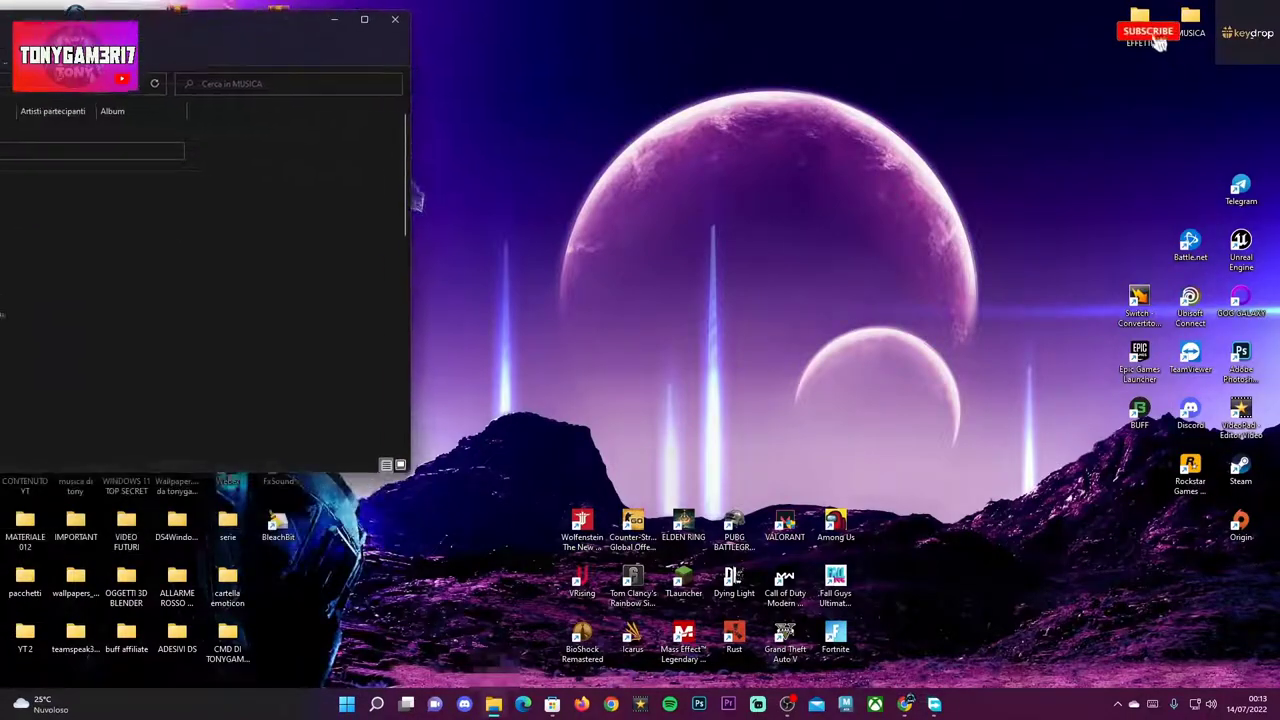
pyautogui.moveTo(25, 62); pyautogui.dragTo(6, 80)
pyautogui.click(1103, 272)
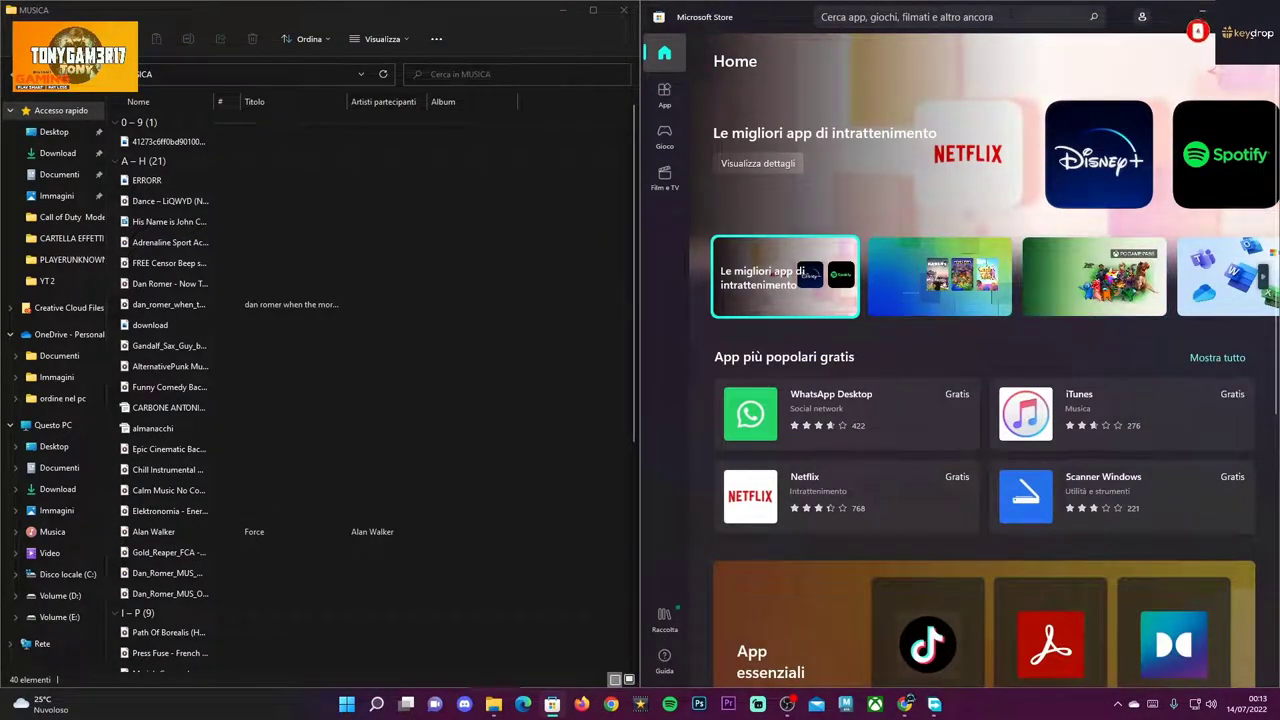
# Step: Snap Microsoft Store to the upper-right quarter and place Free Download Manager in the quarter below it
pyautogui.moveTo(1175, 22); pyautogui.dragTo(1278, 2)
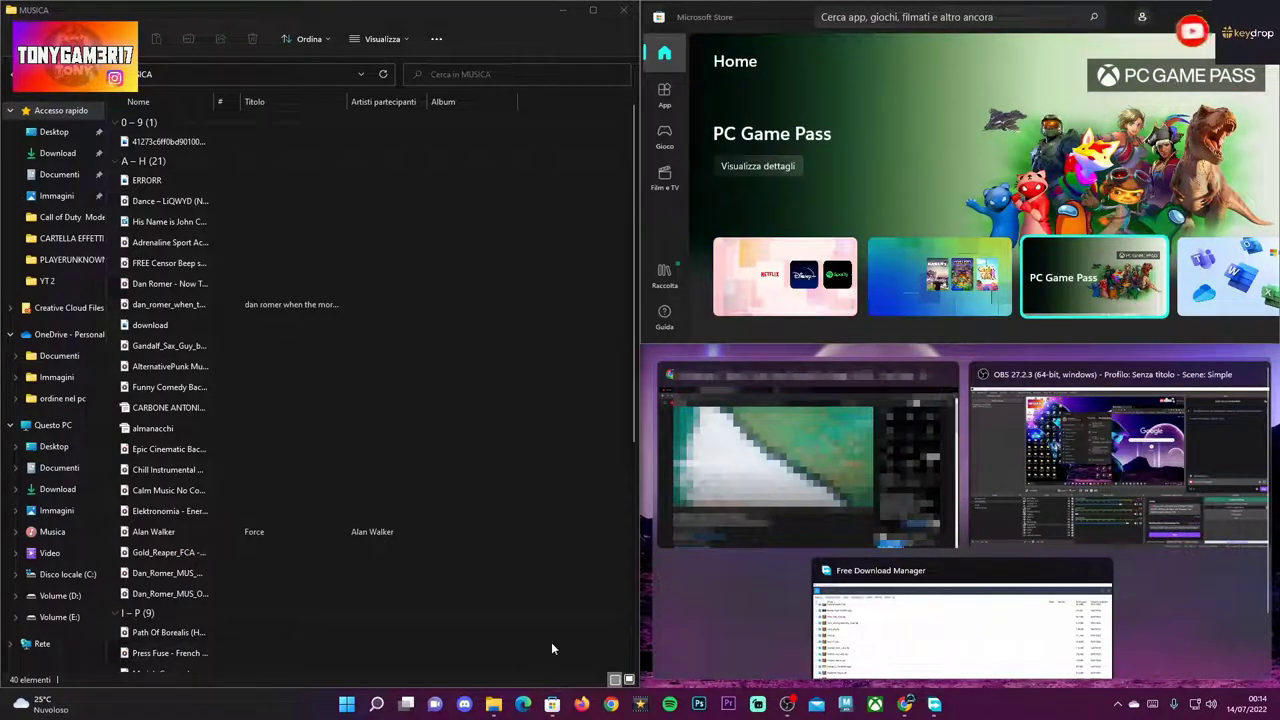
pyautogui.click(1065, 646)
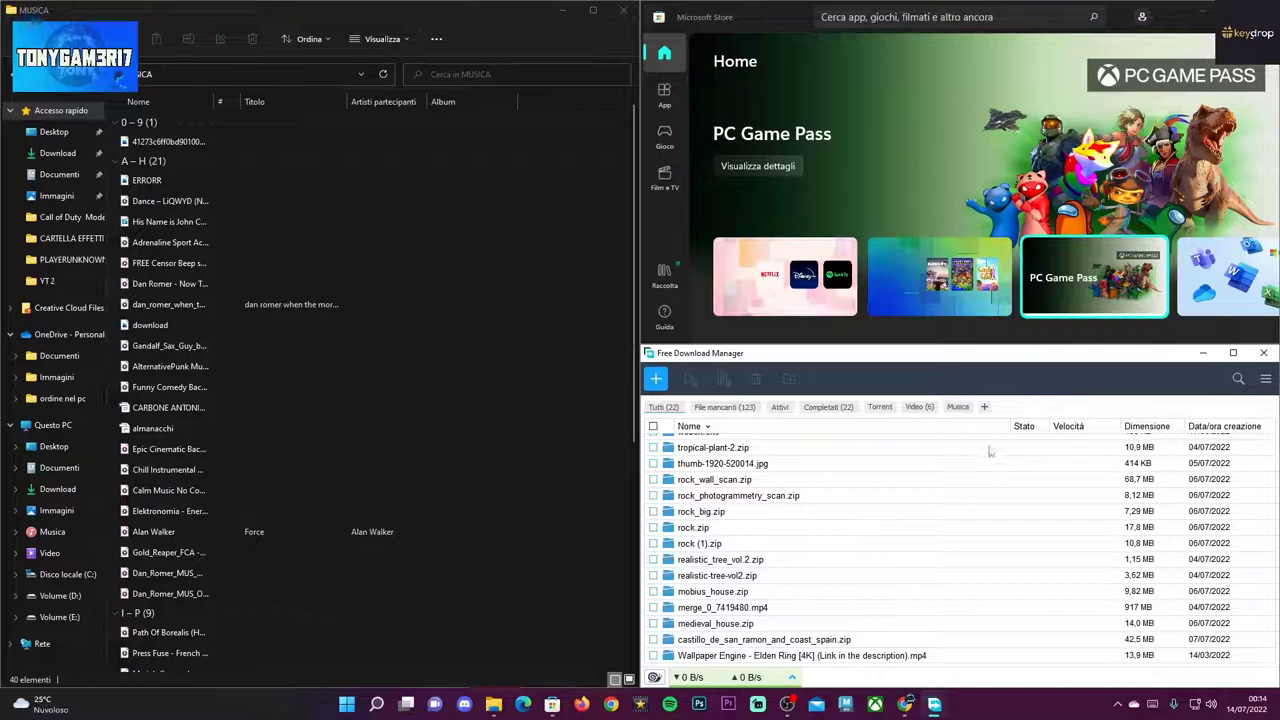
pyautogui.scroll(-2, 880, 562)
pyautogui.scroll(3, 880, 562)
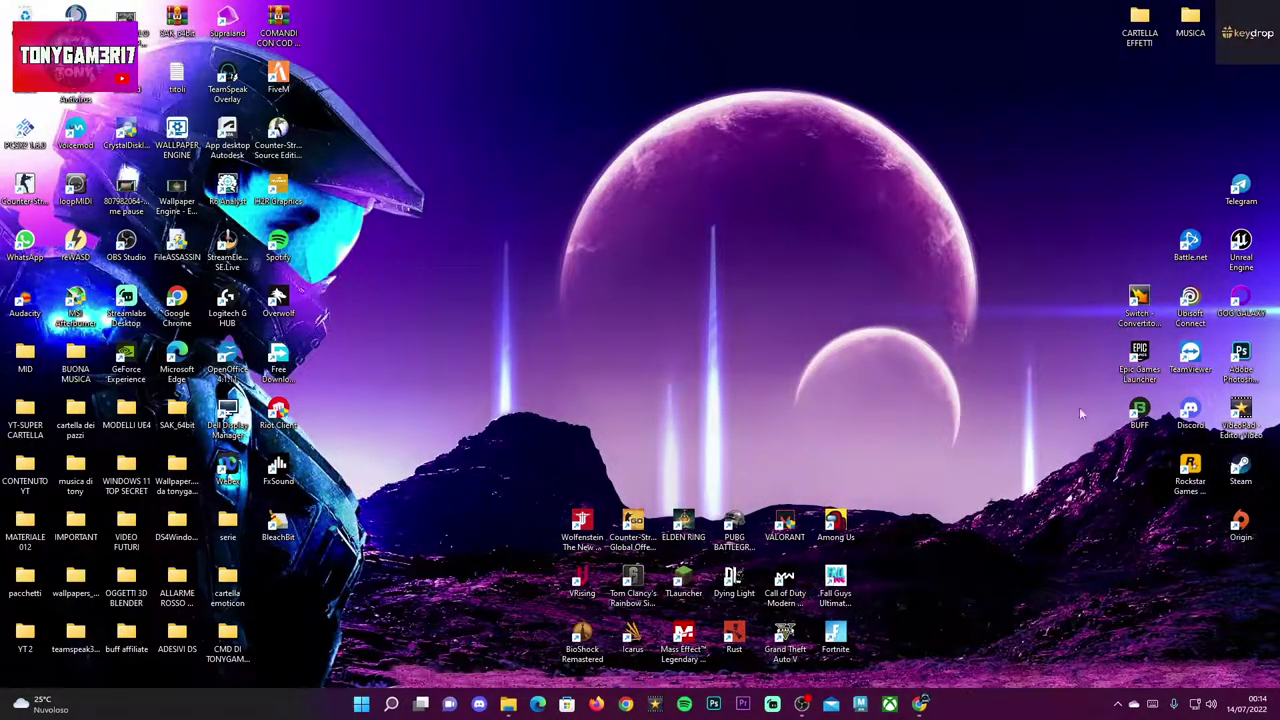
# Step: Add Layout di tastiera to the quick settings, check the remaining options that can be added, and close the panel
pyautogui.click(1244, 705)
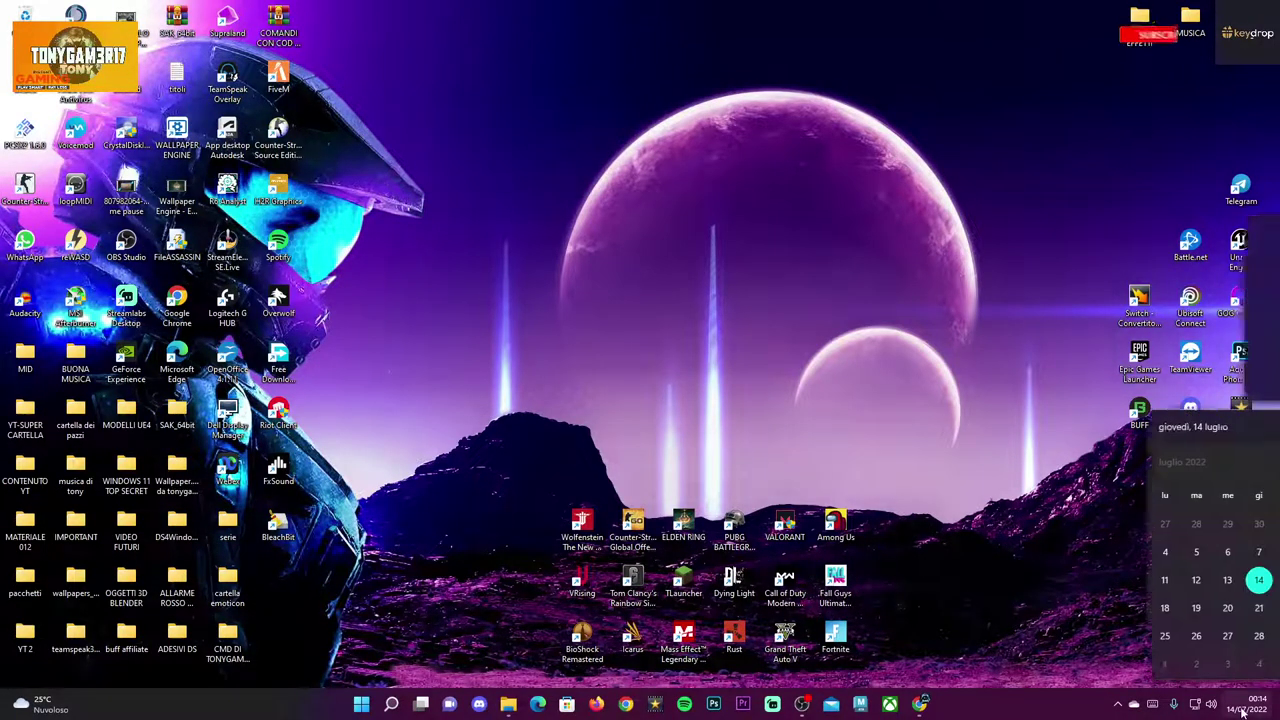
pyautogui.click(1197, 705)
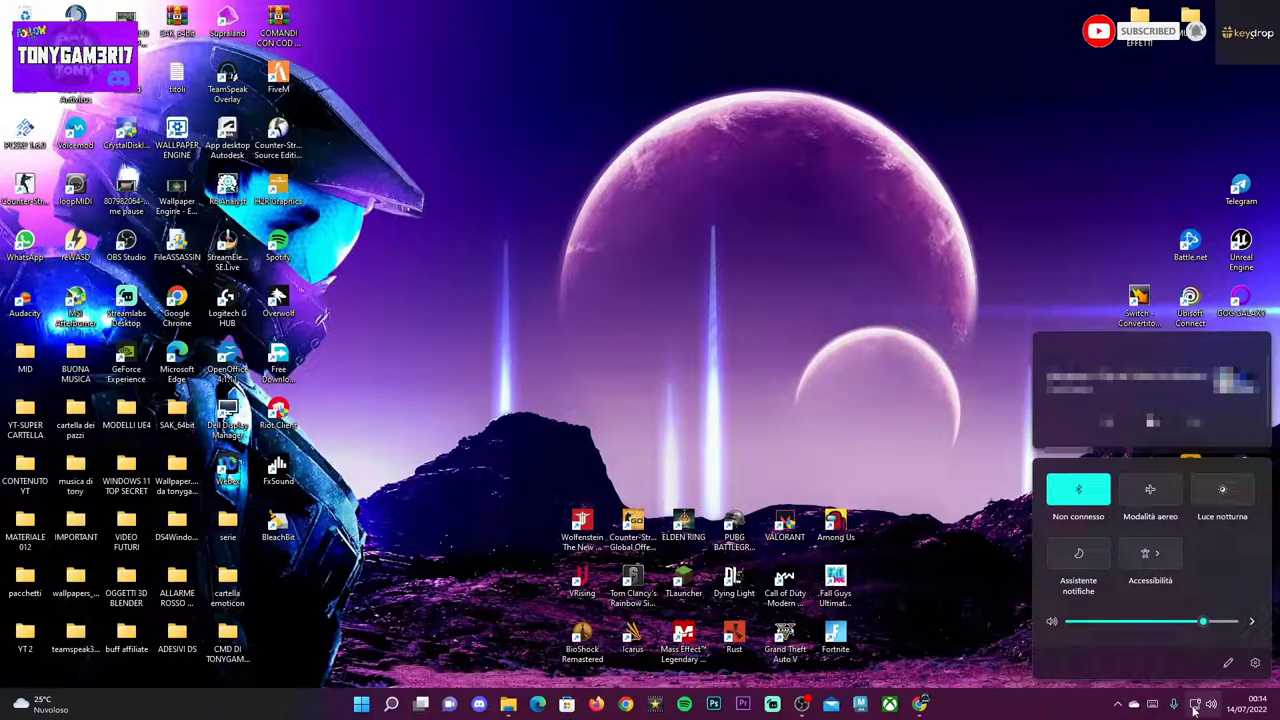
pyautogui.click(1227, 664)
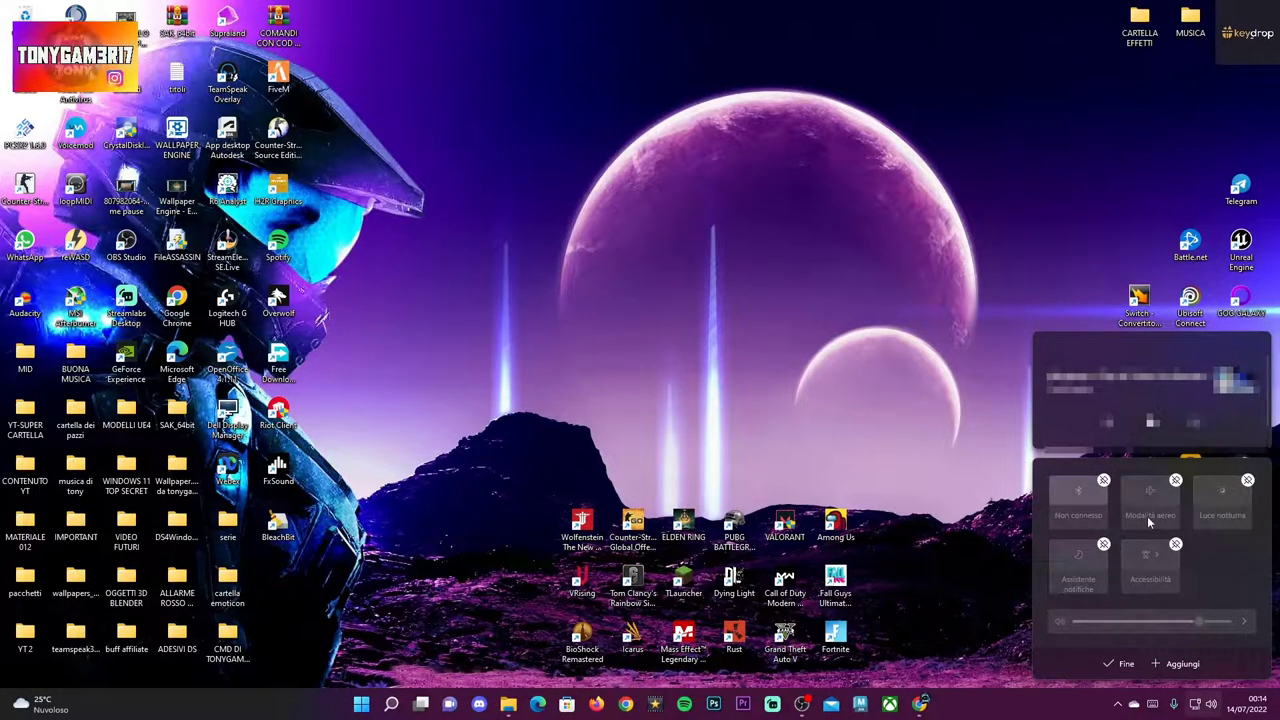
pyautogui.click(1180, 664)
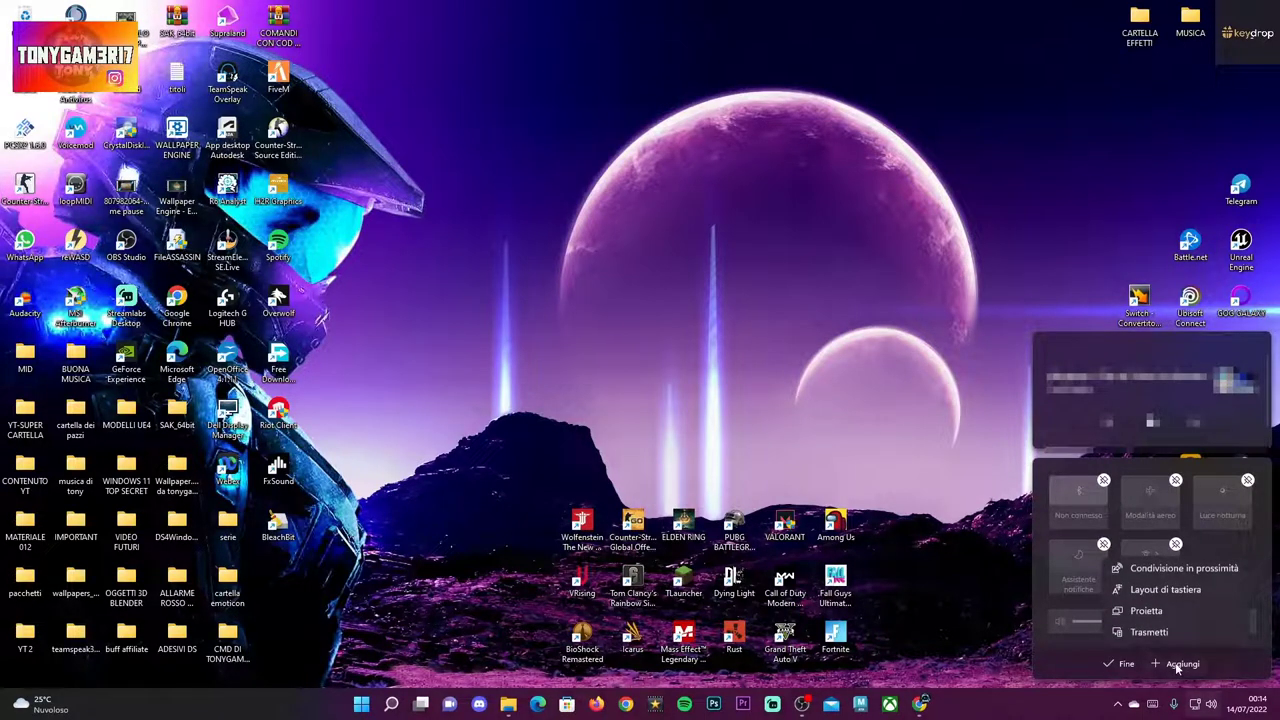
pyautogui.click(1167, 592)
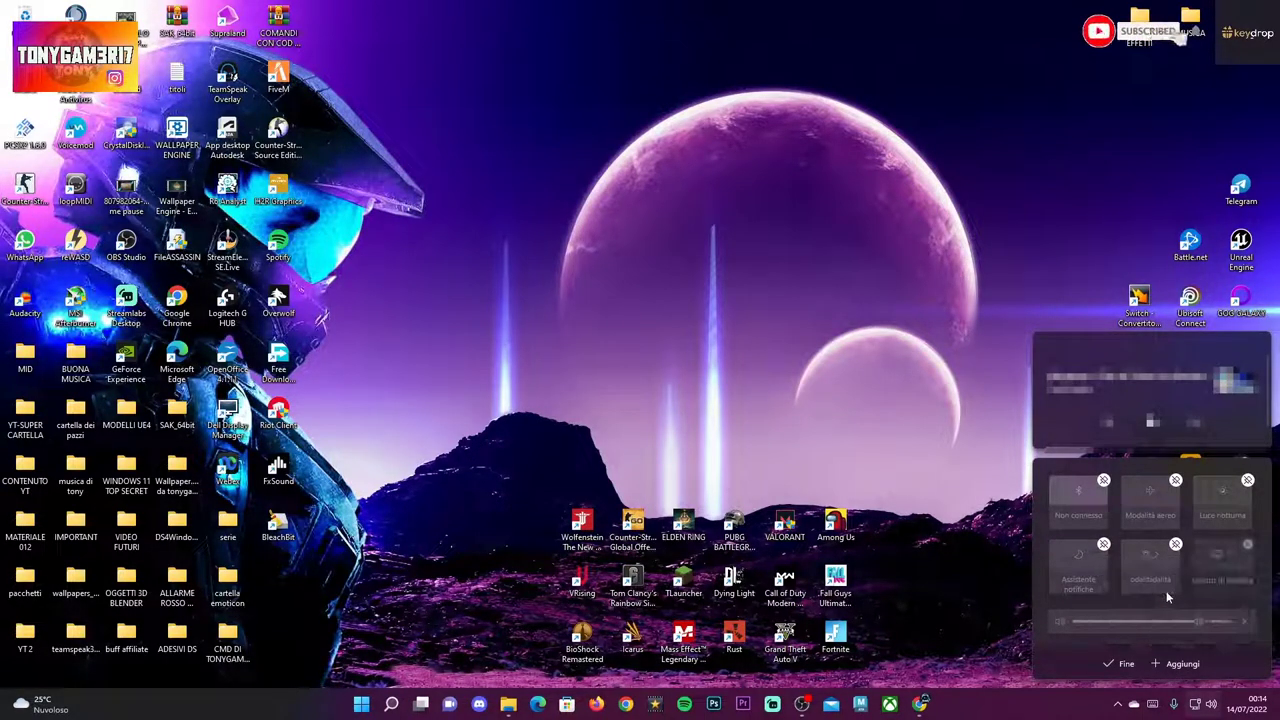
pyautogui.click(1176, 665)
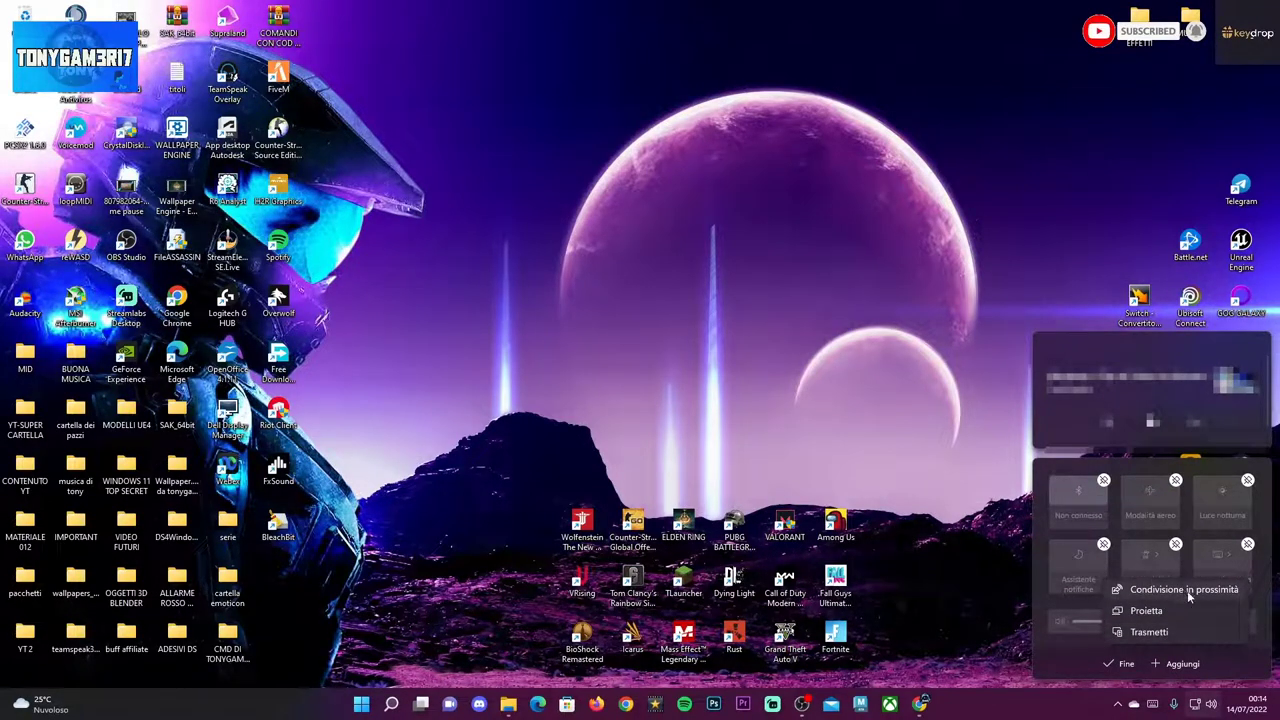
pyautogui.click(1212, 484)
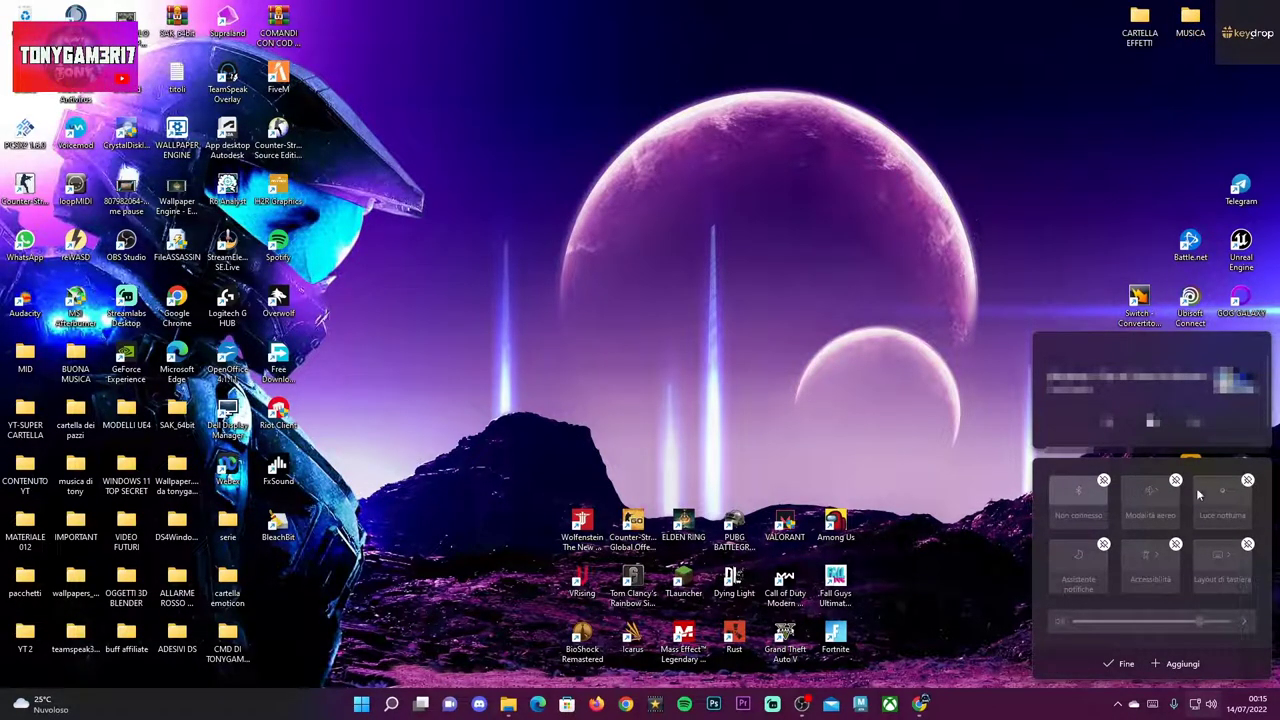
pyautogui.click(700, 338)
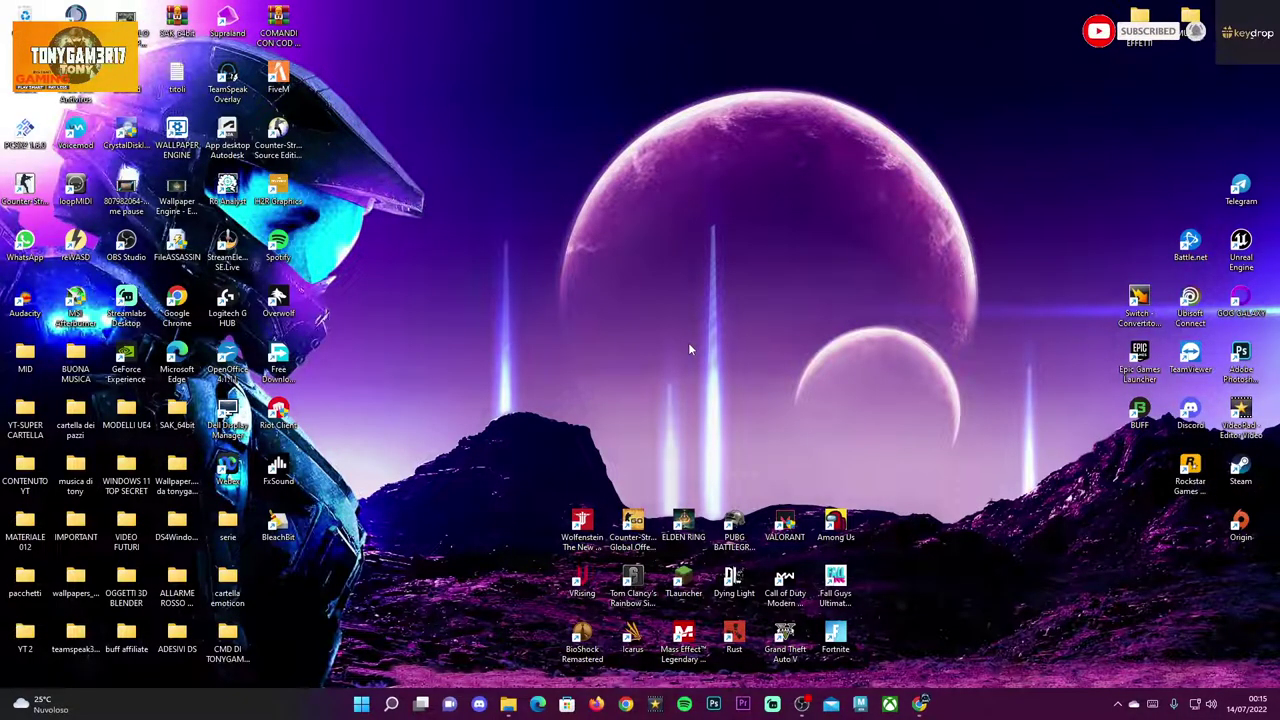
# Step: Open the Luce notturna settings page under Sistema > Schermo, starting from the Luce notturna quick setting
pyautogui.click(1195, 704)
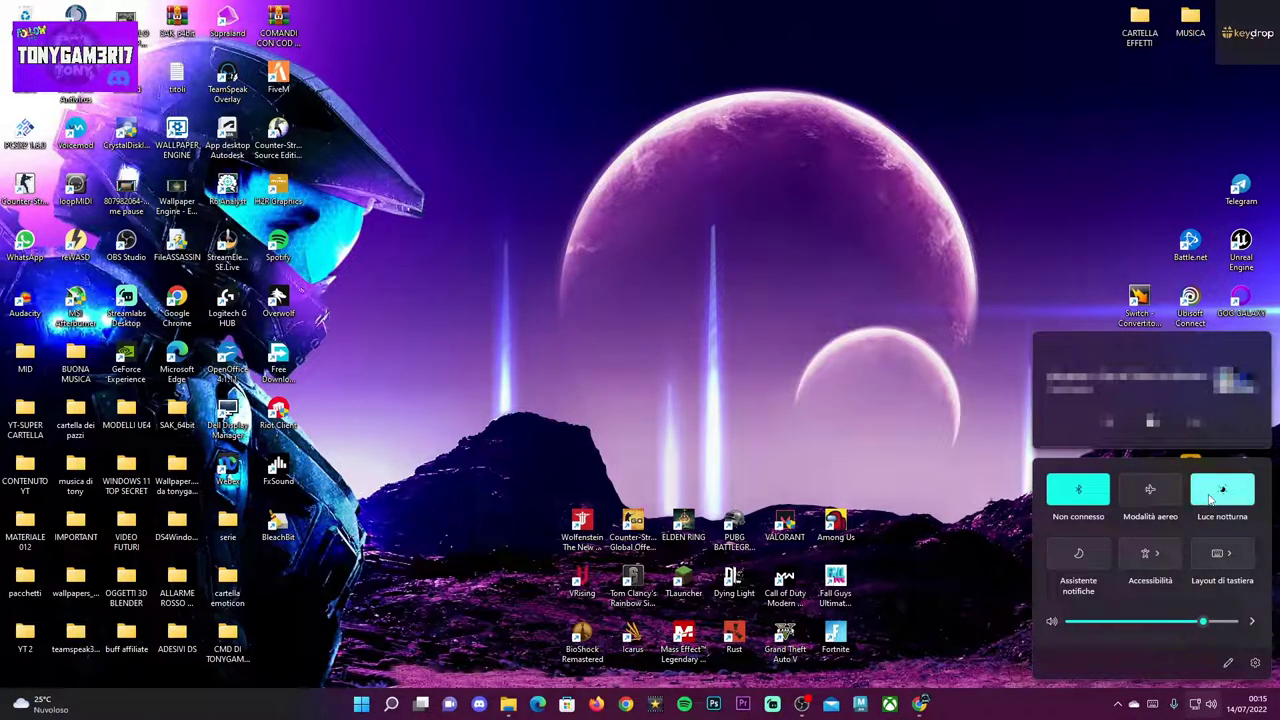
pyautogui.rightClick(1210, 499)
pyautogui.click(1161, 510)
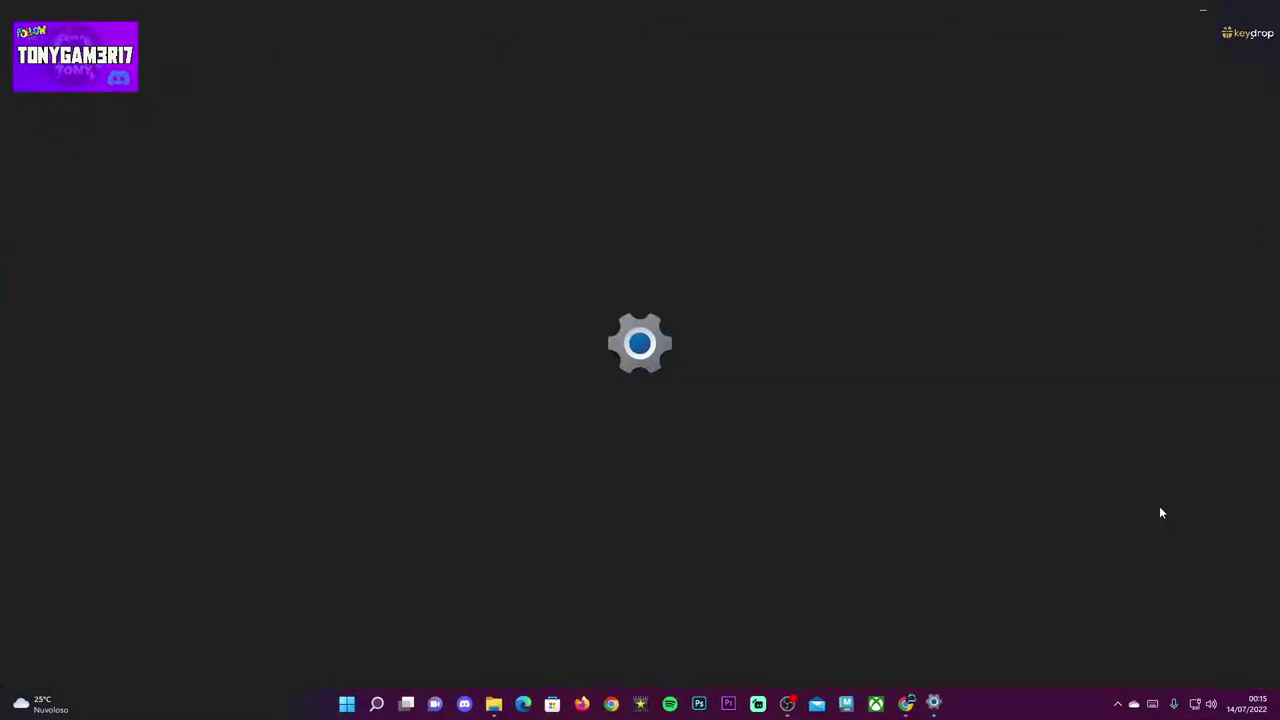
pyautogui.scroll(-2, 932, 483)
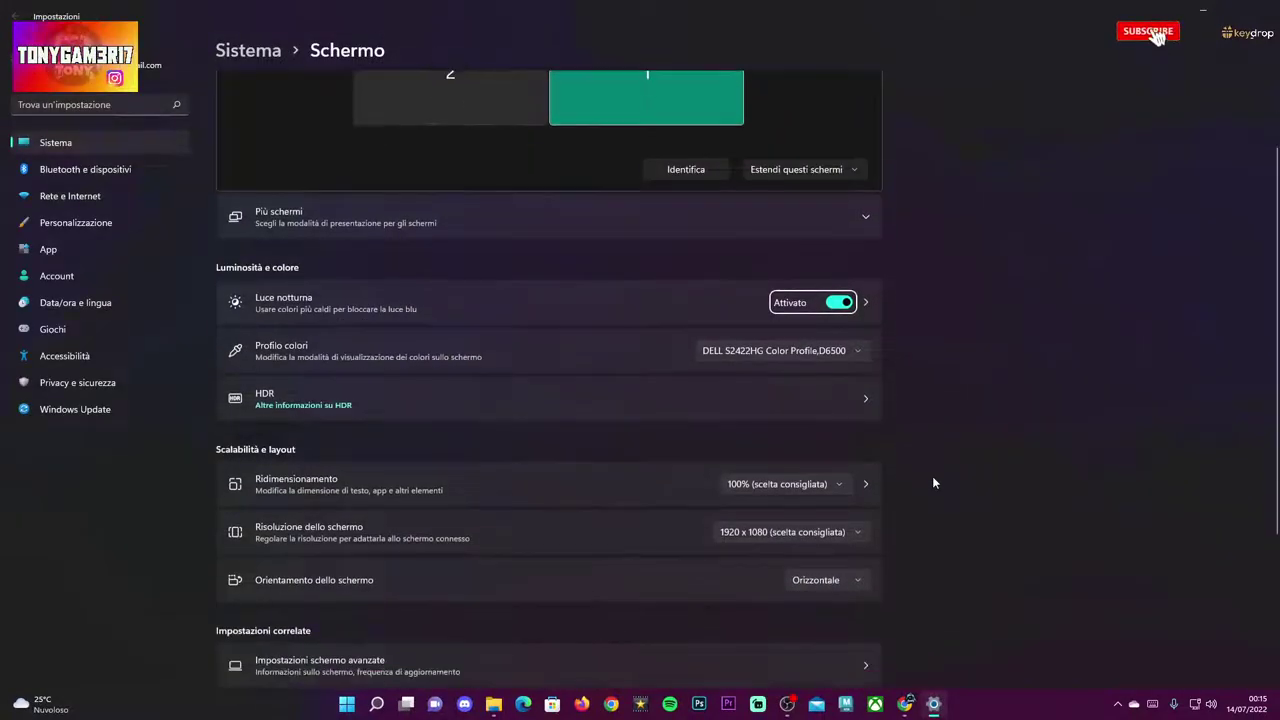
pyautogui.click(451, 317)
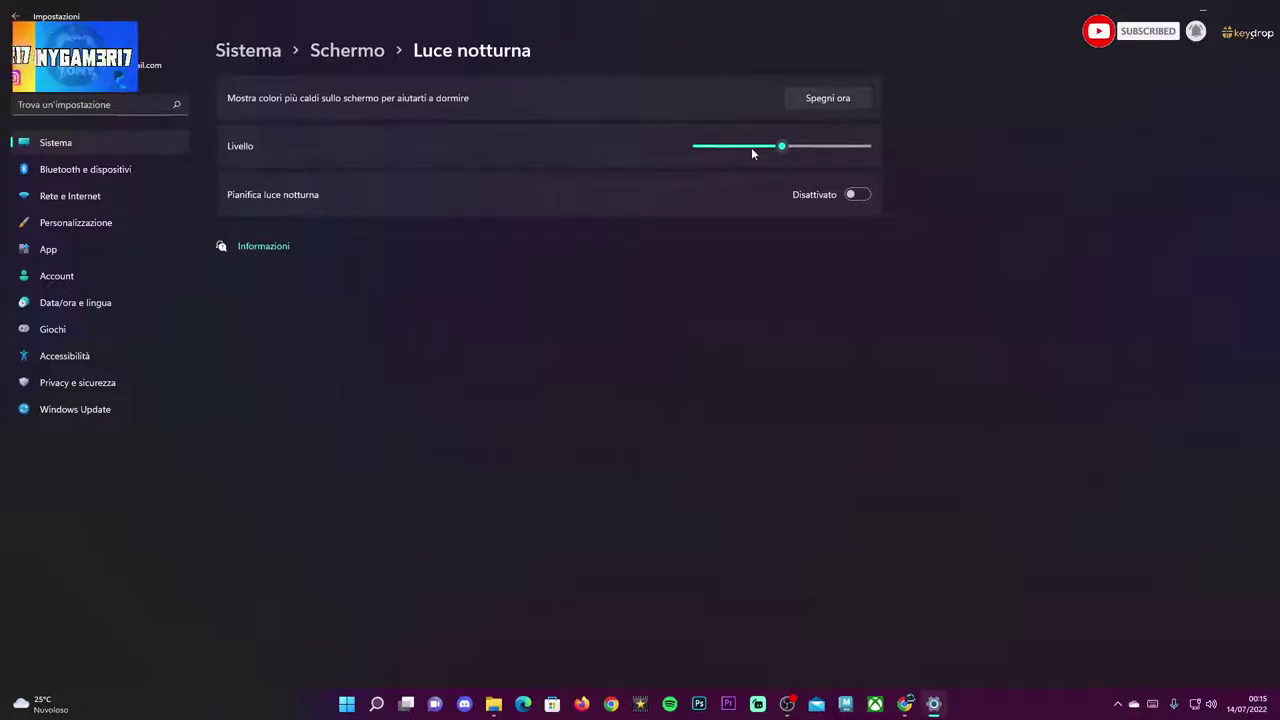
# Step: Try Luce notturna levels of 100 and about 48, and lower Livello to the minimum
pyautogui.moveTo(783, 147); pyautogui.dragTo(945, 165)
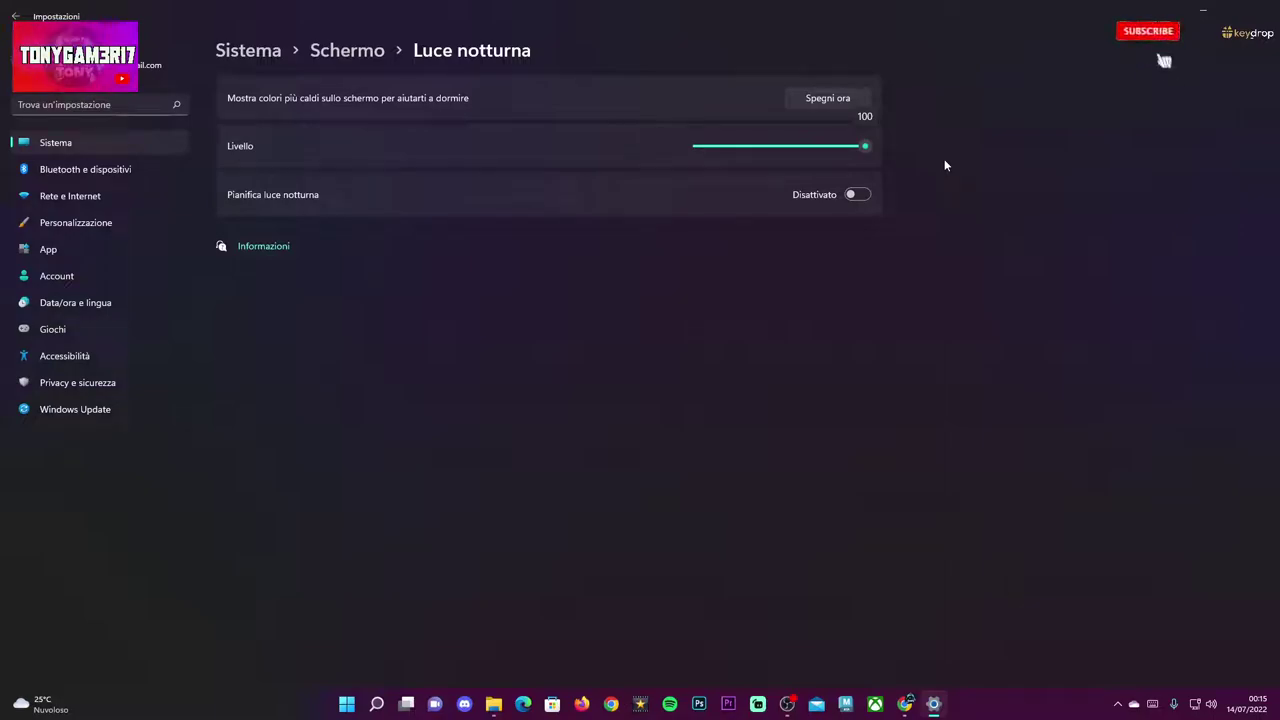
pyautogui.moveTo(865, 146); pyautogui.dragTo(781, 160)
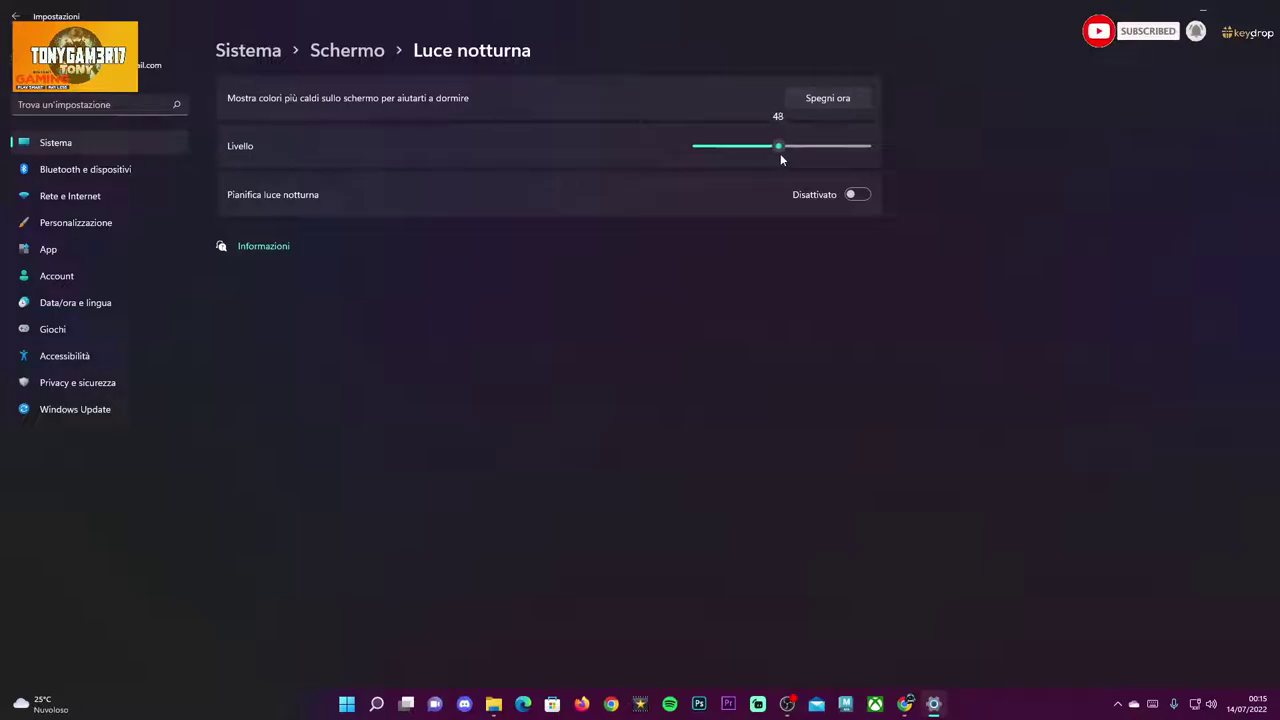
pyautogui.moveTo(693, 152); pyautogui.dragTo(625, 151)
# Step: Turn Luce notturna off and switch the Pianifica luce notturna option
pyautogui.click(815, 98)
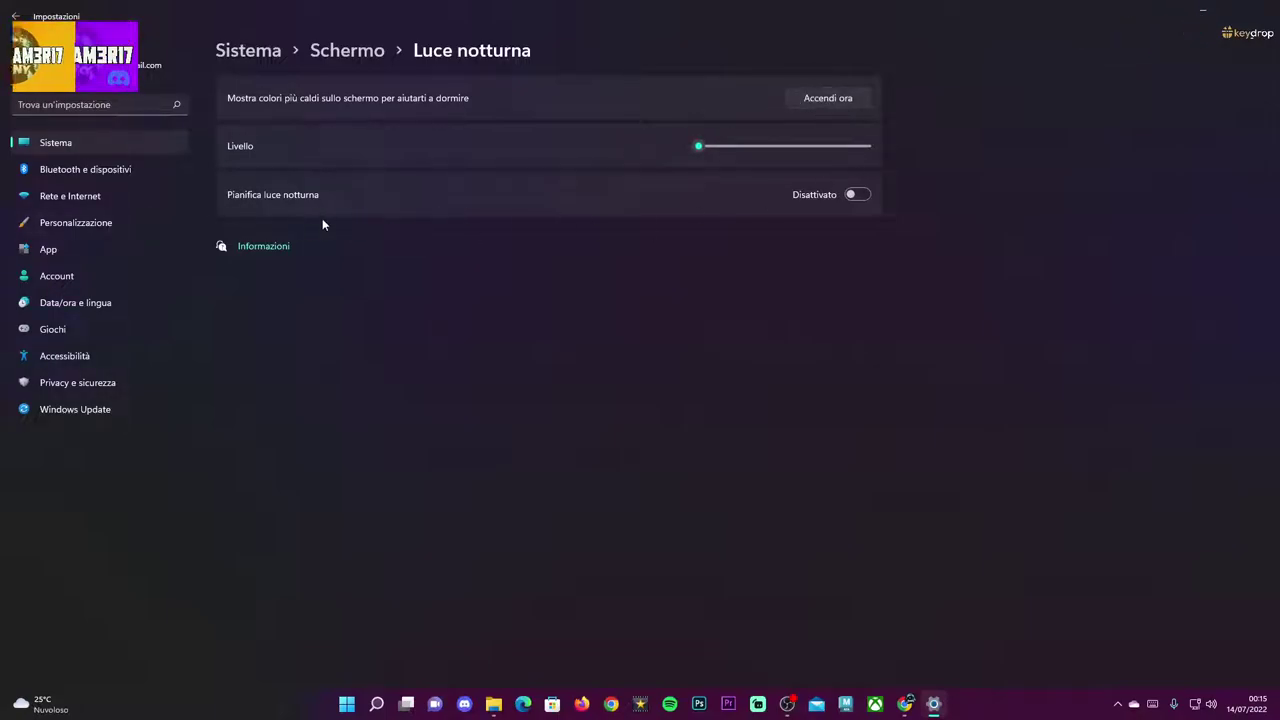
pyautogui.click(856, 195)
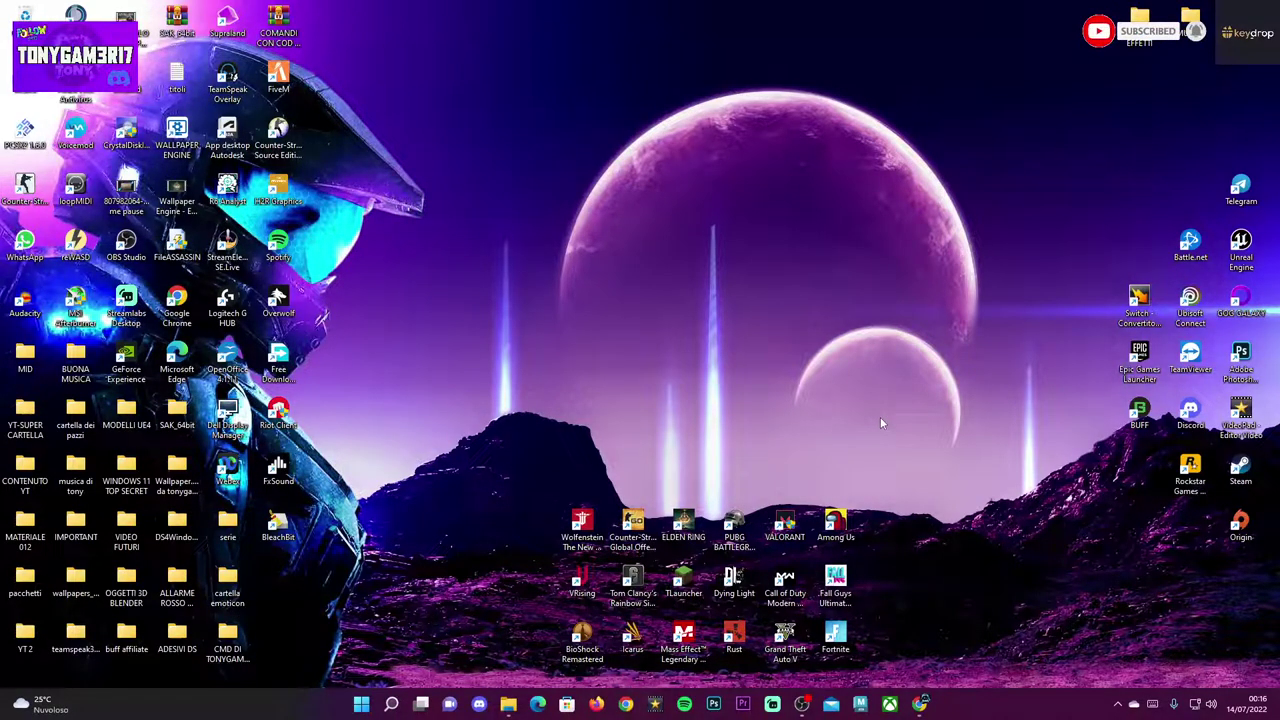
# Step: Open the Mixer volume settings page from the taskbar's sound options
pyautogui.rightClick(1213, 705)
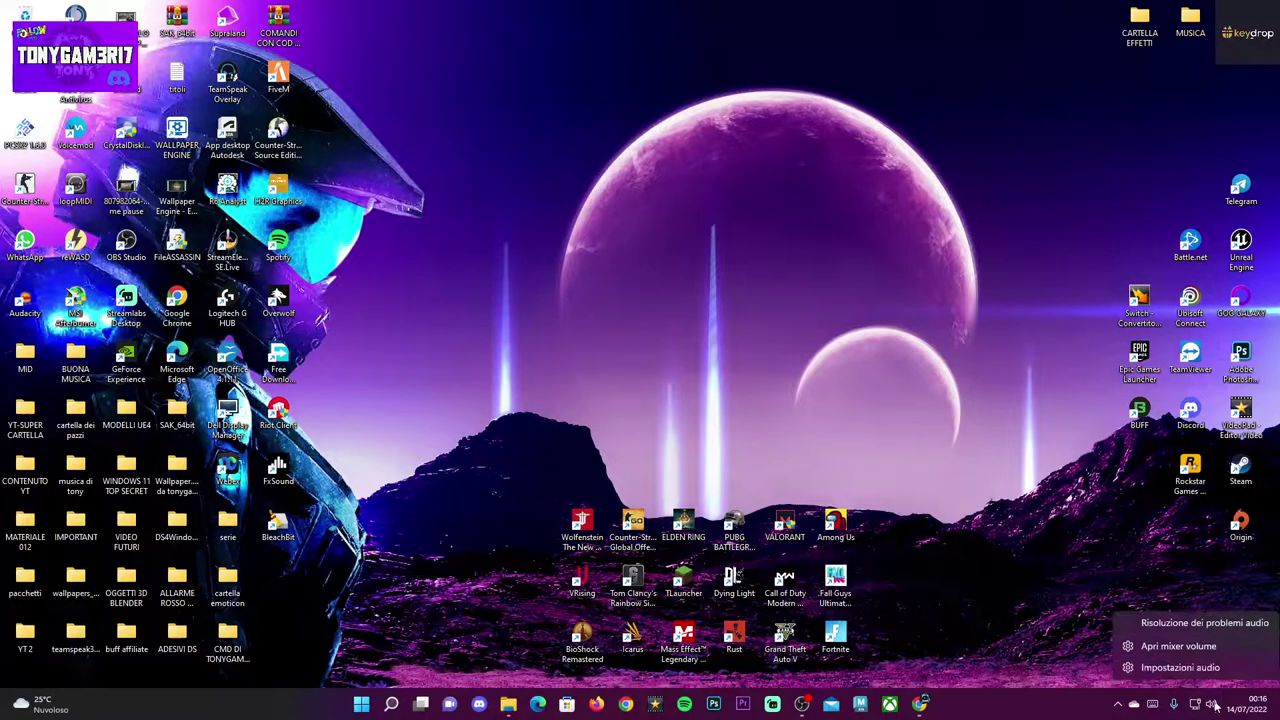
pyautogui.click(1187, 648)
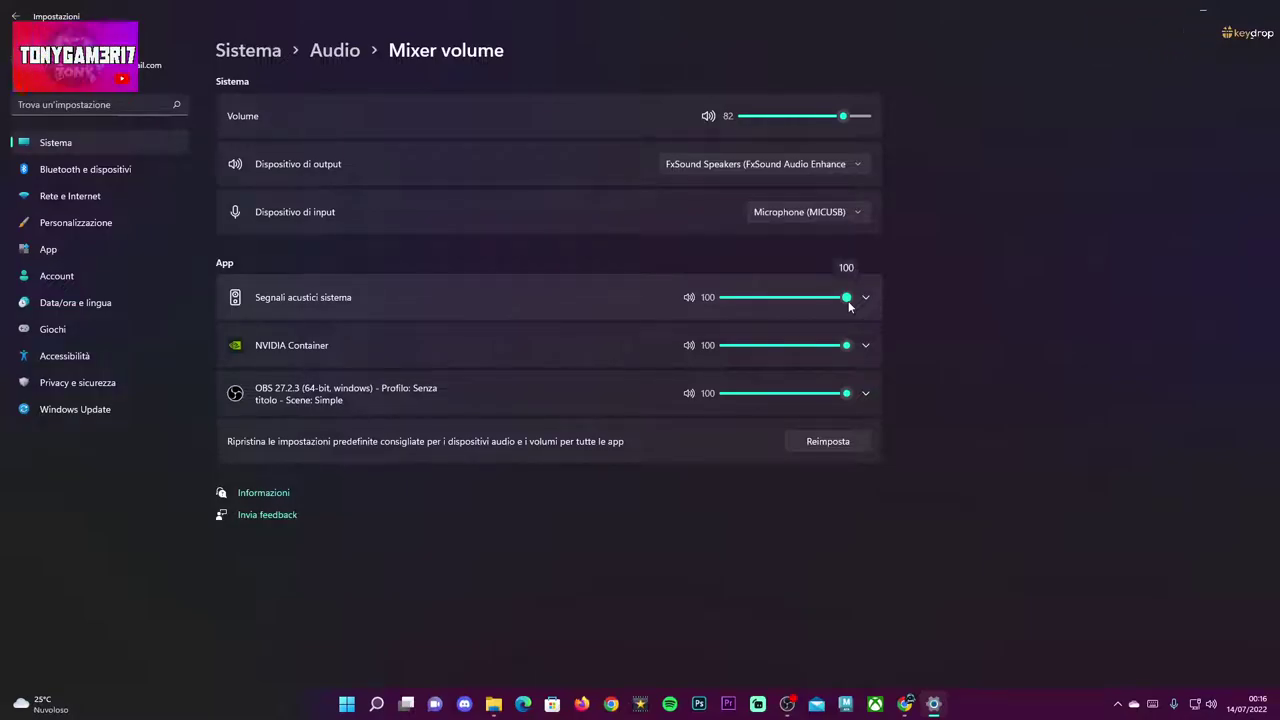
# Step: Try lowering Segnali acustici sistema to 54 and NVIDIA Container to 5, and return both to full volume
pyautogui.moveTo(849, 306); pyautogui.dragTo(790, 302)
pyautogui.moveTo(846, 347); pyautogui.dragTo(731, 349)
pyautogui.moveTo(846, 393)
pyautogui.mouseDown()
pyautogui.moveTo(736, 395)
pyautogui.moveTo(859, 401)
pyautogui.mouseUp()
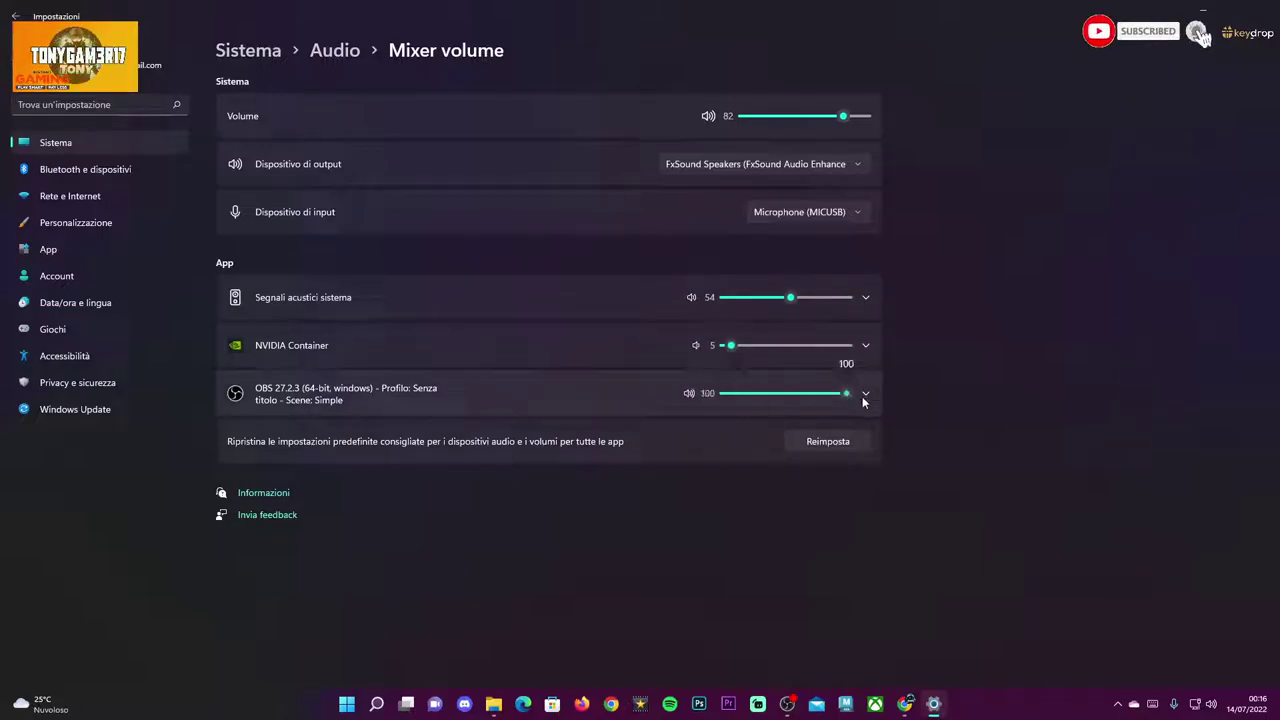
pyautogui.moveTo(790, 297); pyautogui.dragTo(852, 302)
pyautogui.moveTo(731, 345); pyautogui.dragTo(895, 357)
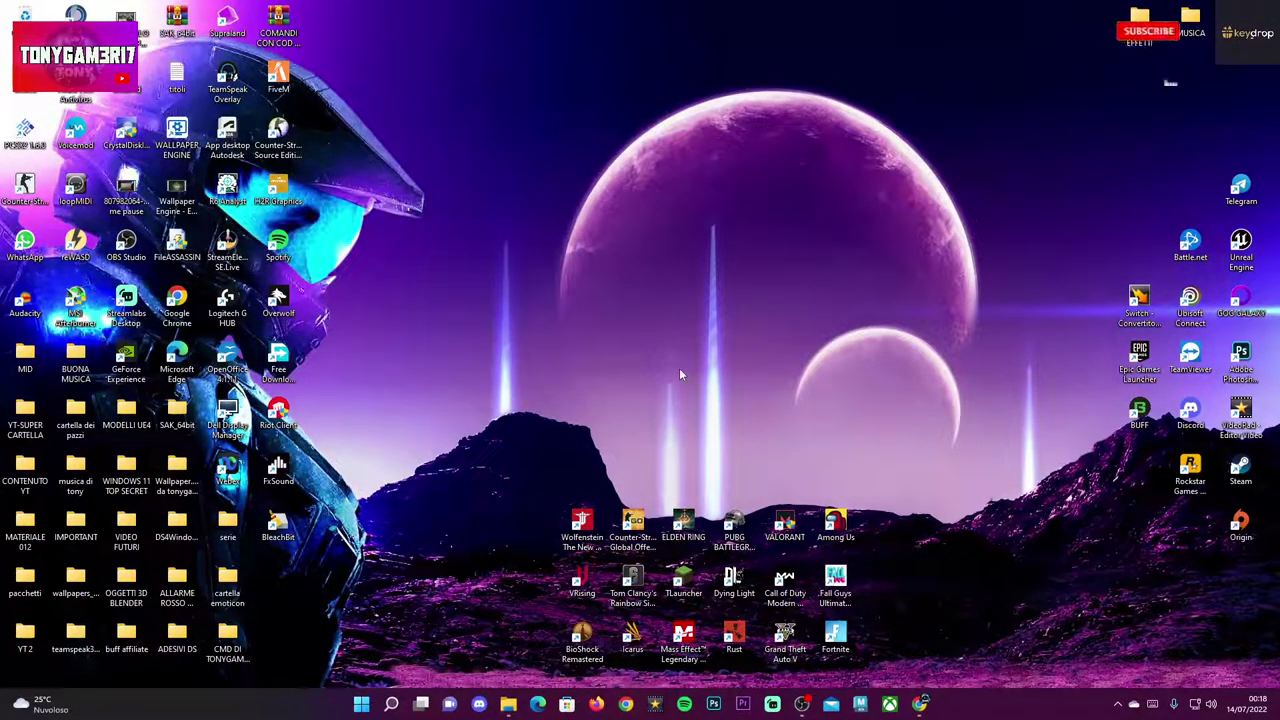
# Step: Open the Barra delle applicazioni settings and switch the Tastiera virtuale corner icon off and back on
pyautogui.rightClick(1014, 712)
pyautogui.click(1107, 678)
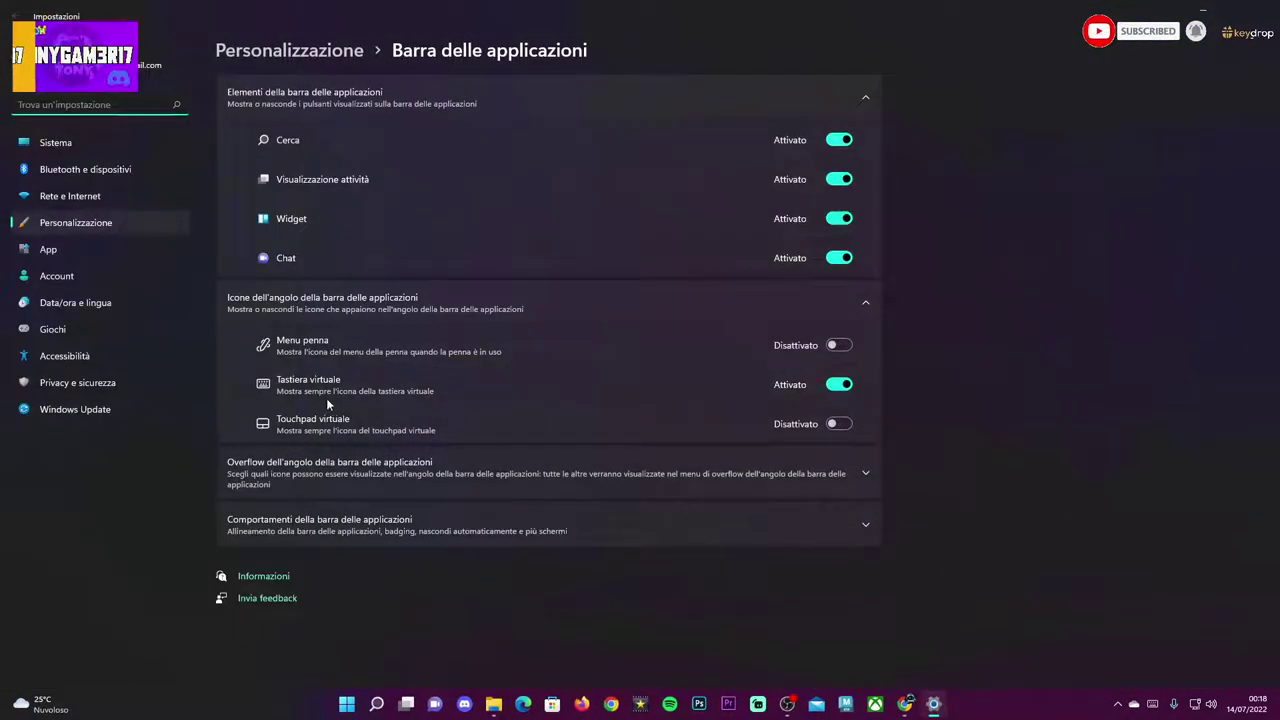
pyautogui.click(845, 384)
pyautogui.click(845, 384)
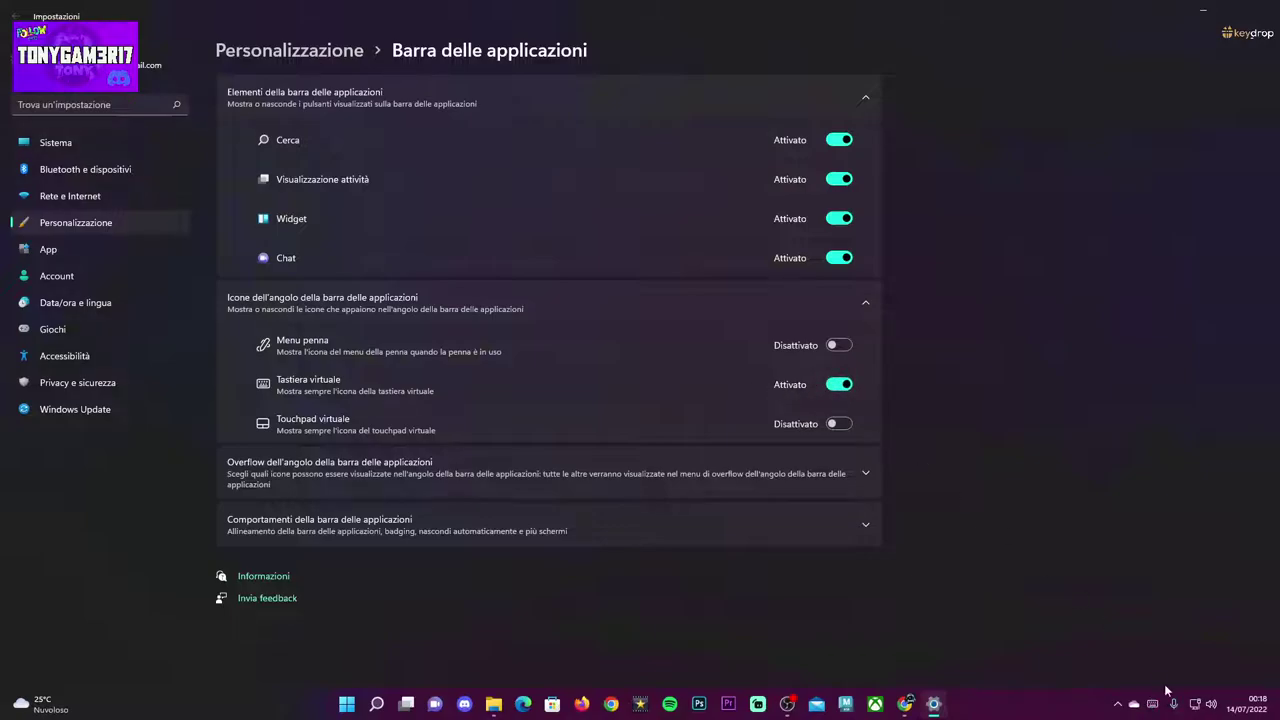
# Step: Display the virtual keyboard and open its Tema e ridimensionamento settings
pyautogui.click(1152, 703)
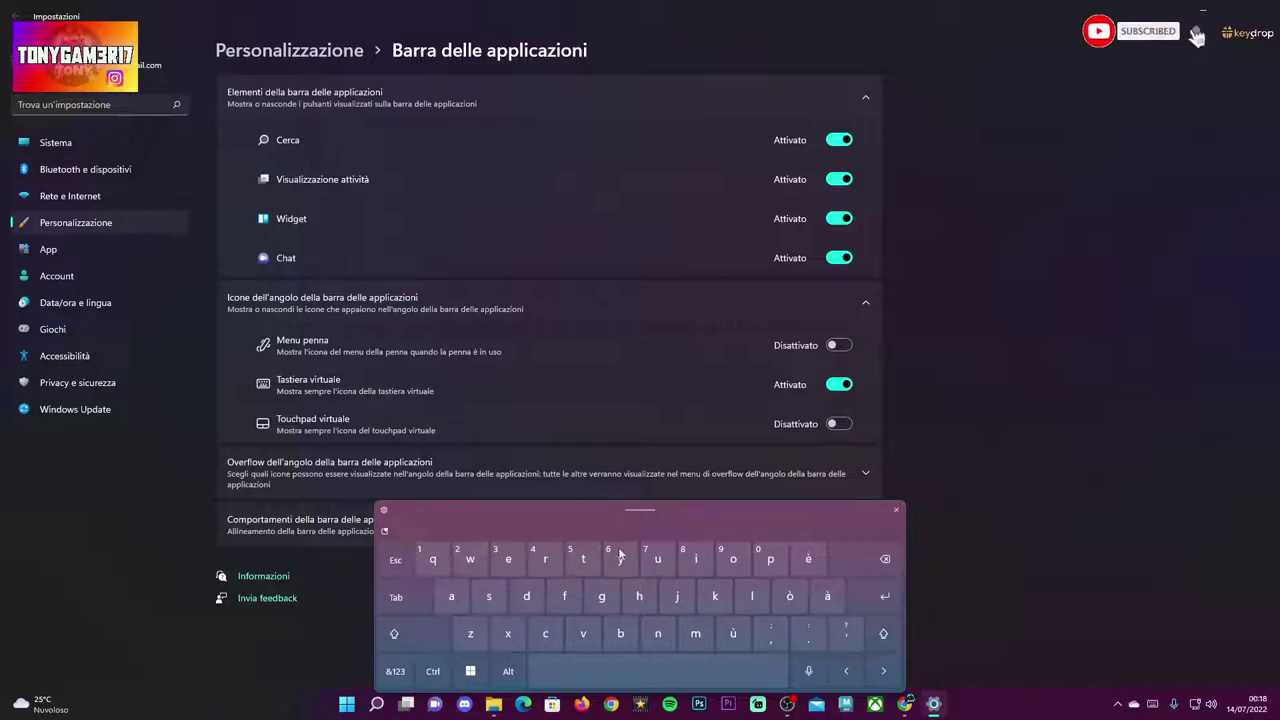
pyautogui.click(384, 511)
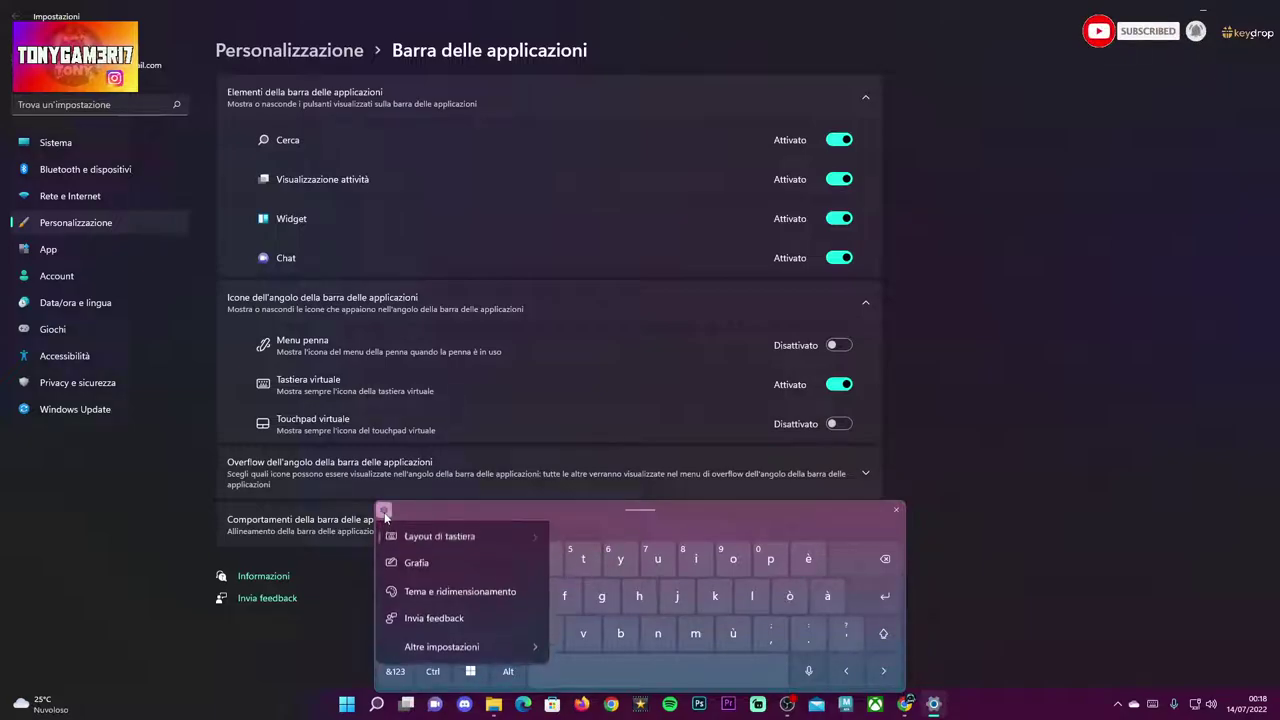
pyautogui.click(428, 596)
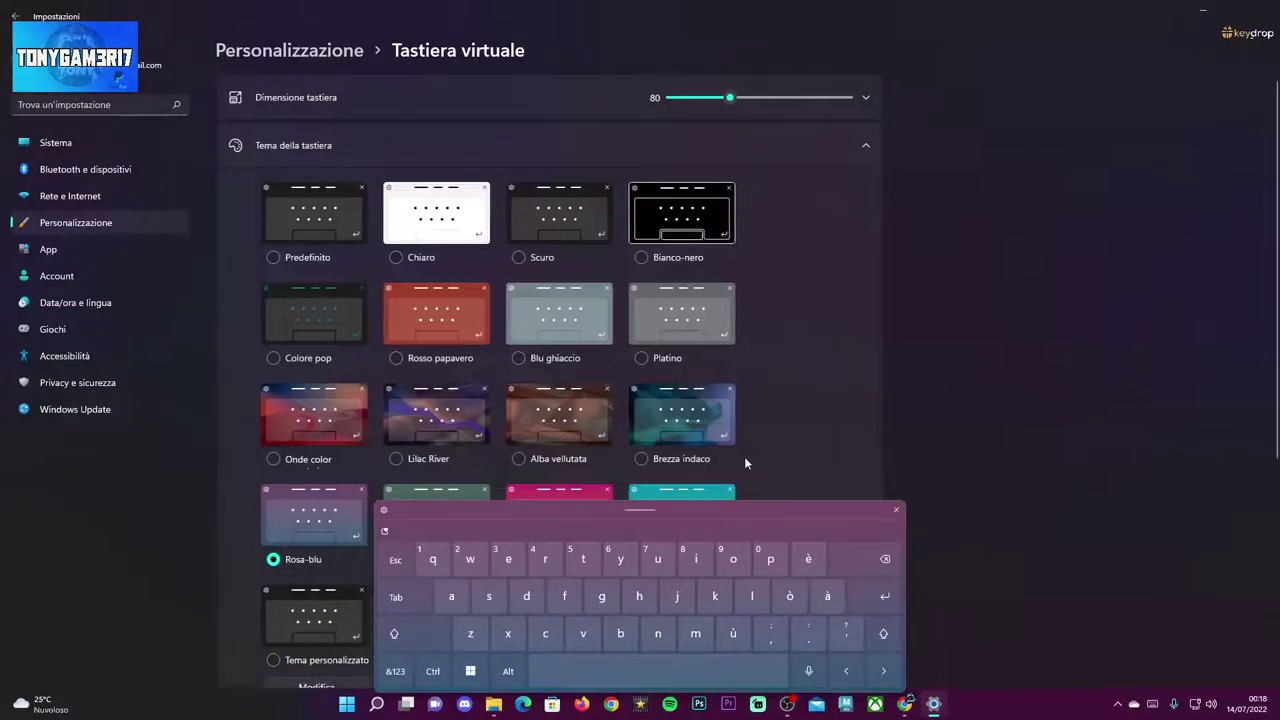
# Step: Try the Chiaro theme for the virtual keyboard, apply the Scuro theme, and increase the keyboard size
pyautogui.scroll(-3, 820, 380)
pyautogui.scroll(3, 820, 380)
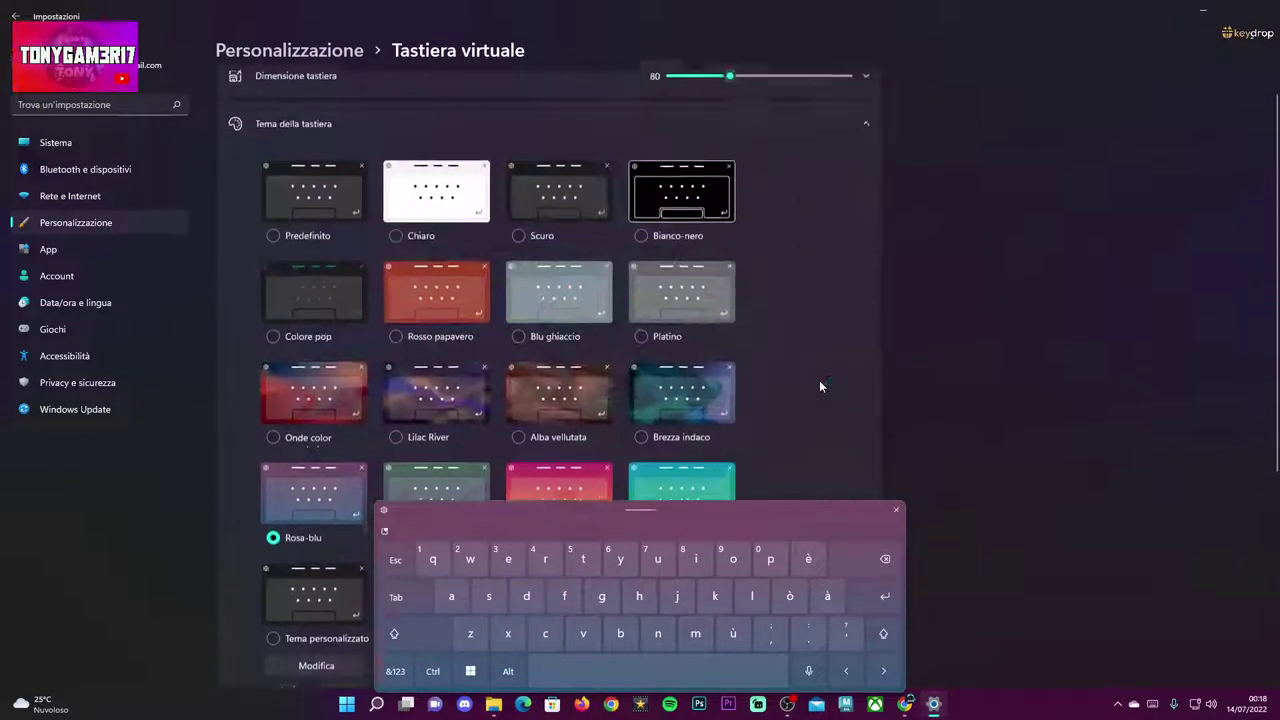
pyautogui.click(396, 257)
pyautogui.click(519, 257)
pyautogui.moveTo(732, 97); pyautogui.dragTo(772, 97)
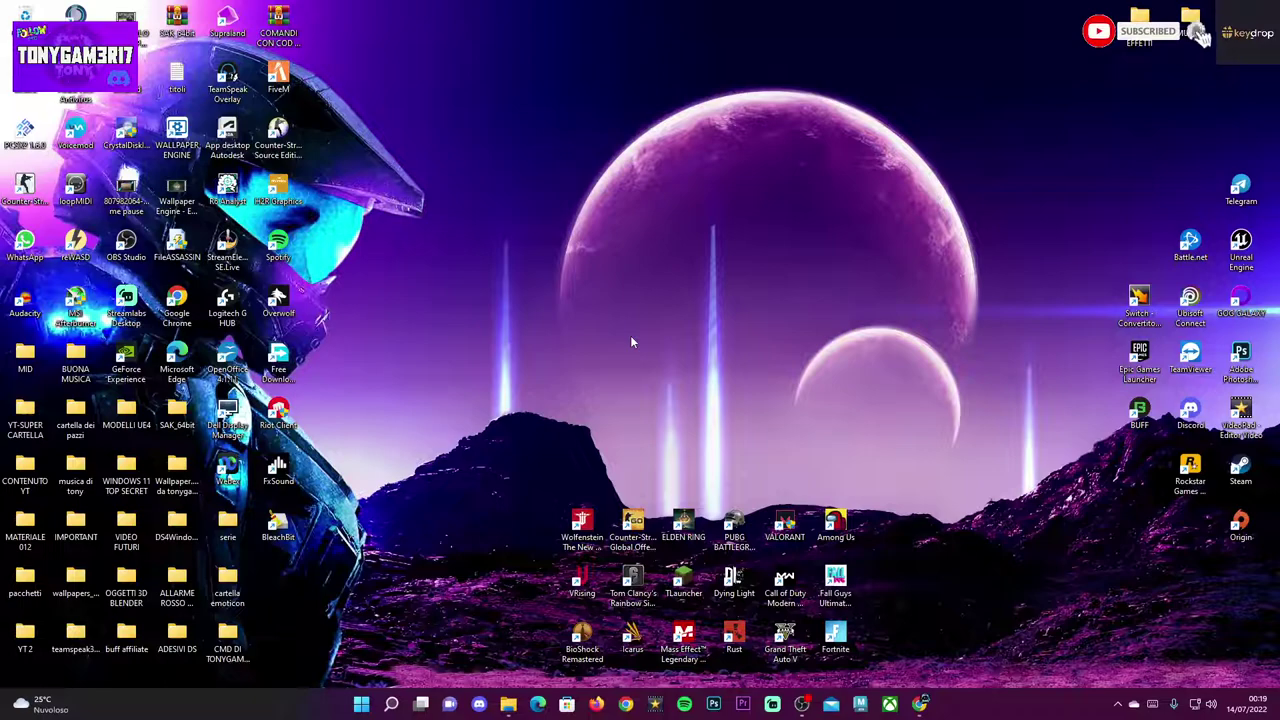
# Step: Open the Sistema page from the Start button's extended options and go to Colori under Personalizzazione
pyautogui.rightClick(361, 703)
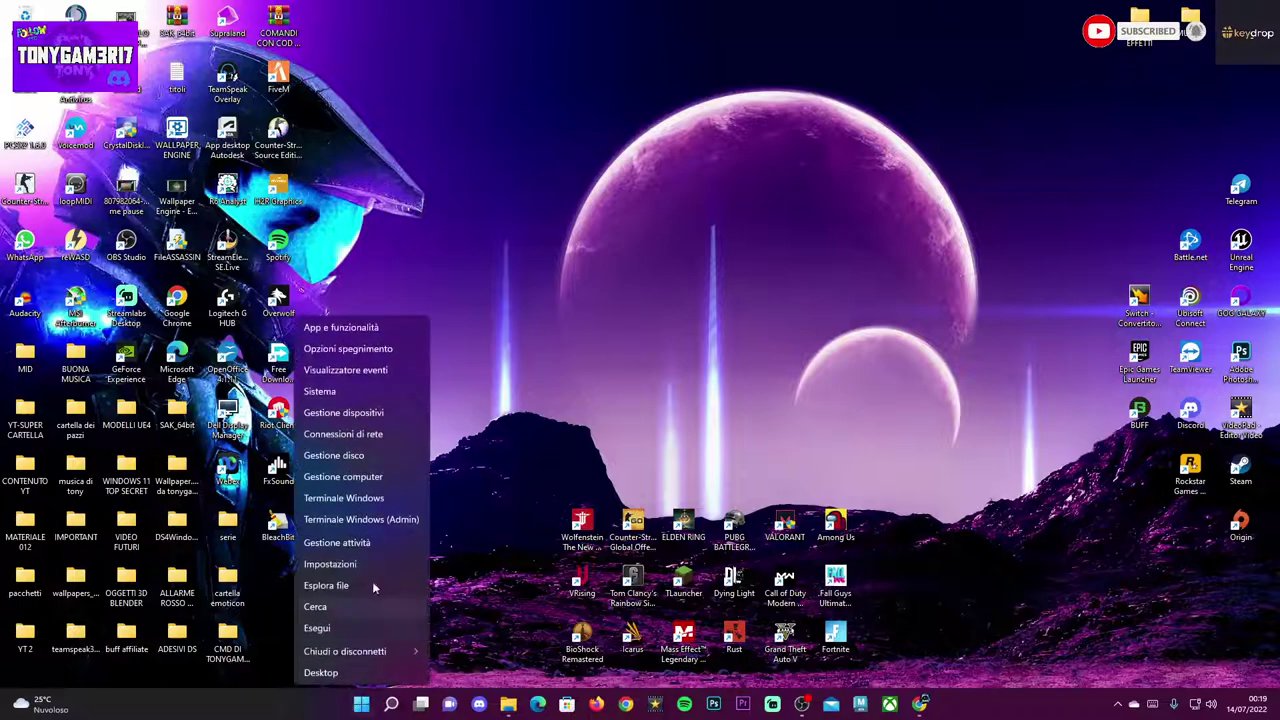
pyautogui.click(322, 390)
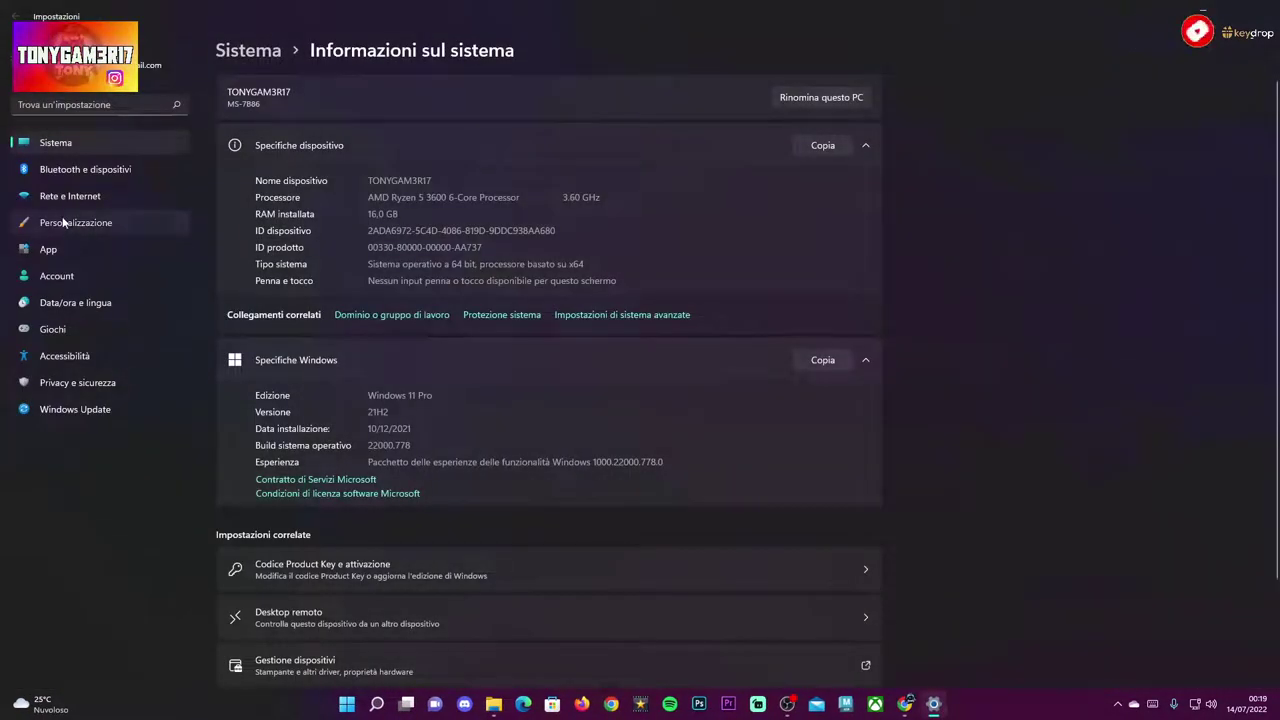
pyautogui.click(100, 222)
pyautogui.click(367, 311)
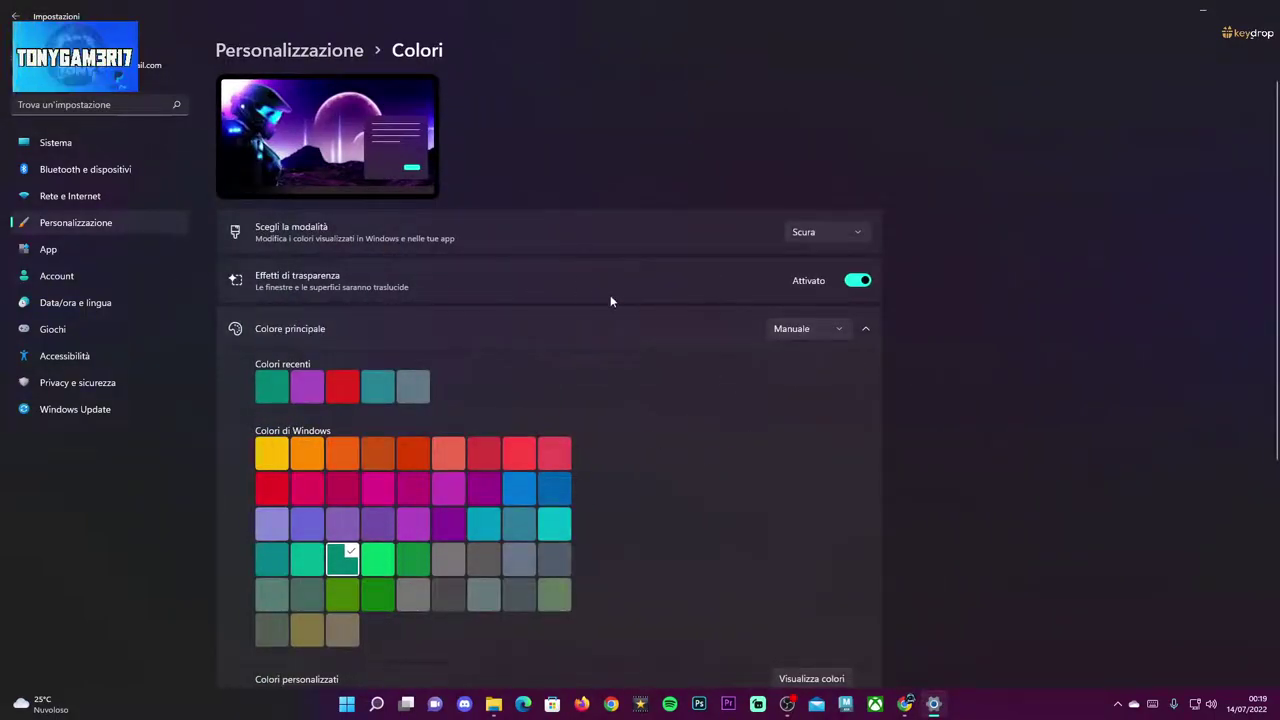
# Step: Try the Chiara colour mode for Windows and apps, and switch back to the Scura mode
pyautogui.click(817, 234)
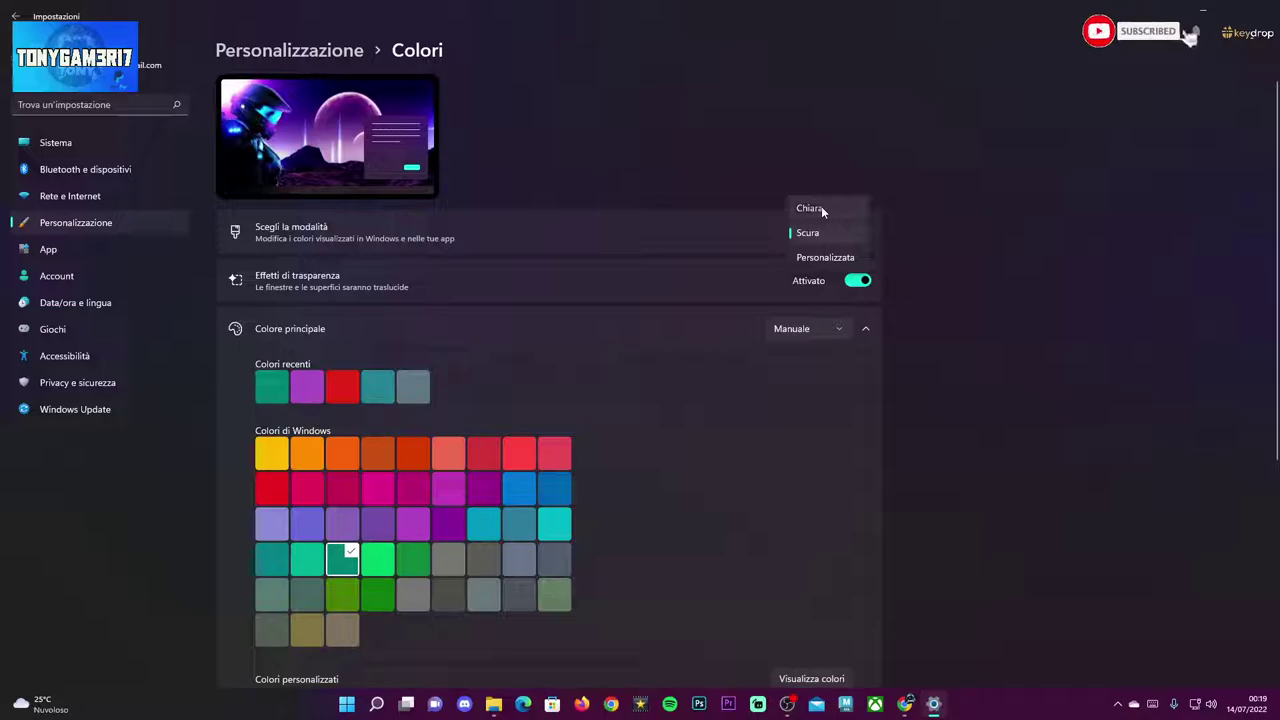
pyautogui.click(812, 208)
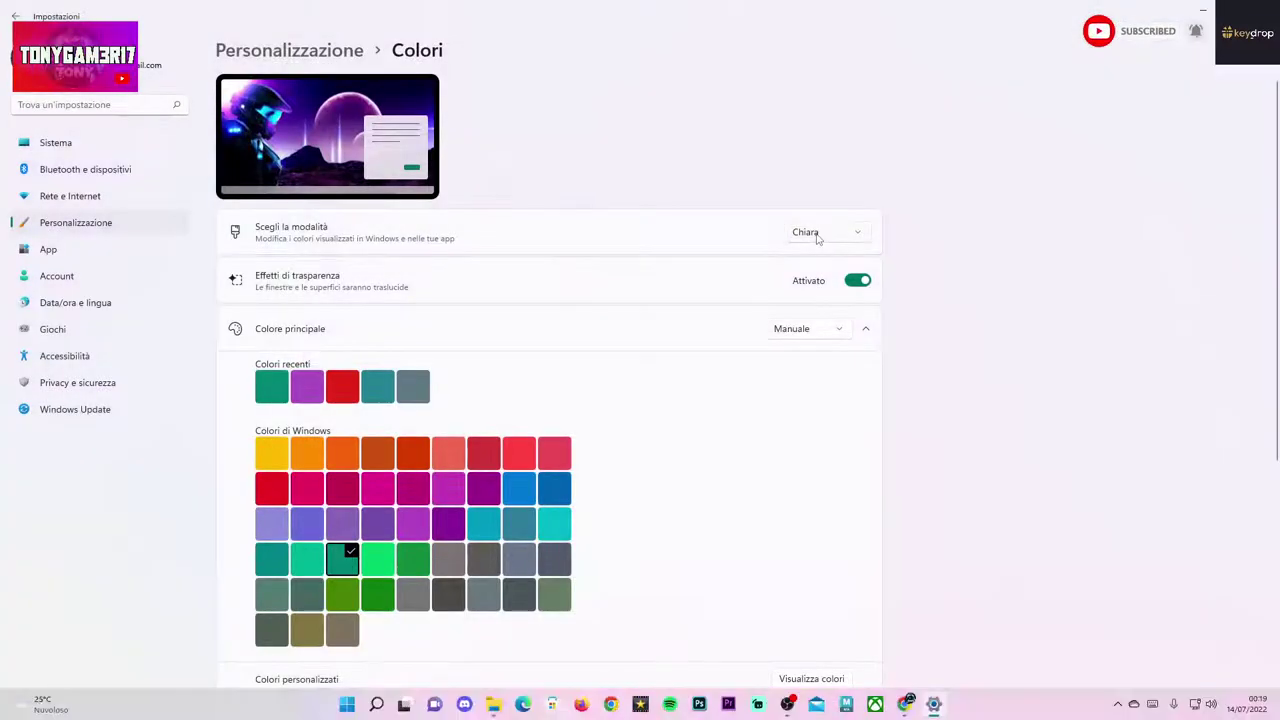
pyautogui.click(817, 235)
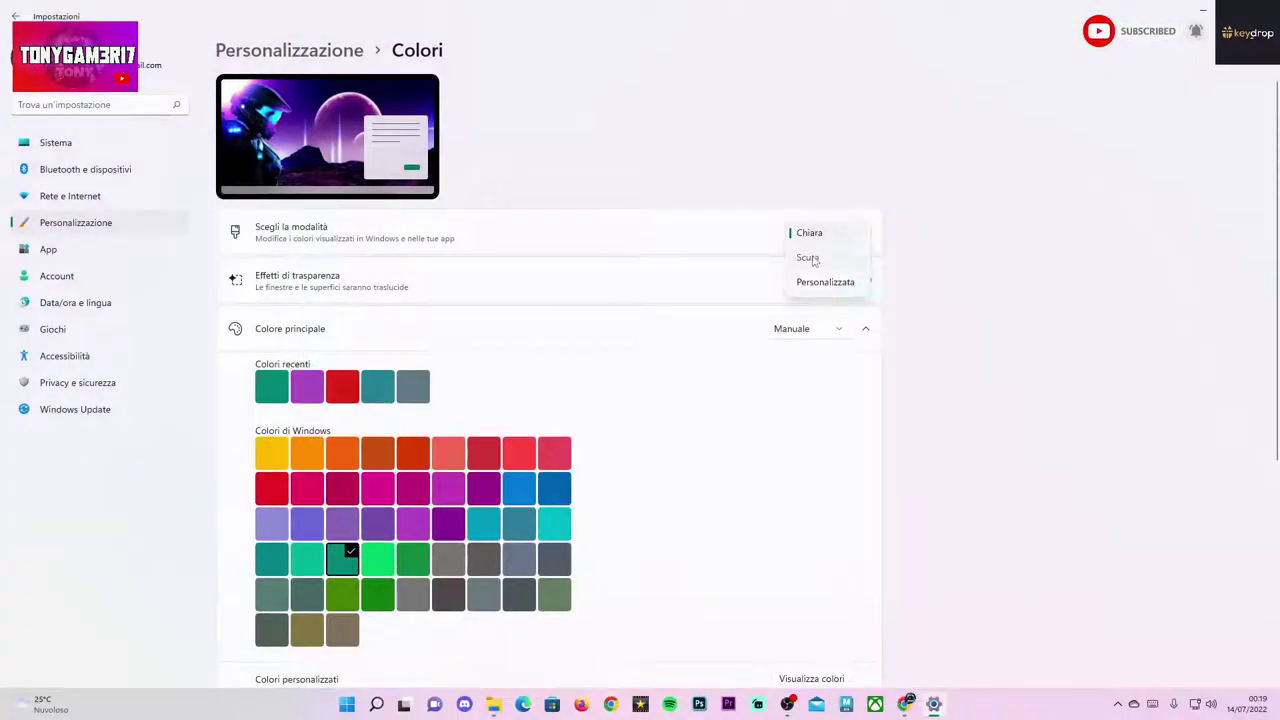
pyautogui.click(810, 258)
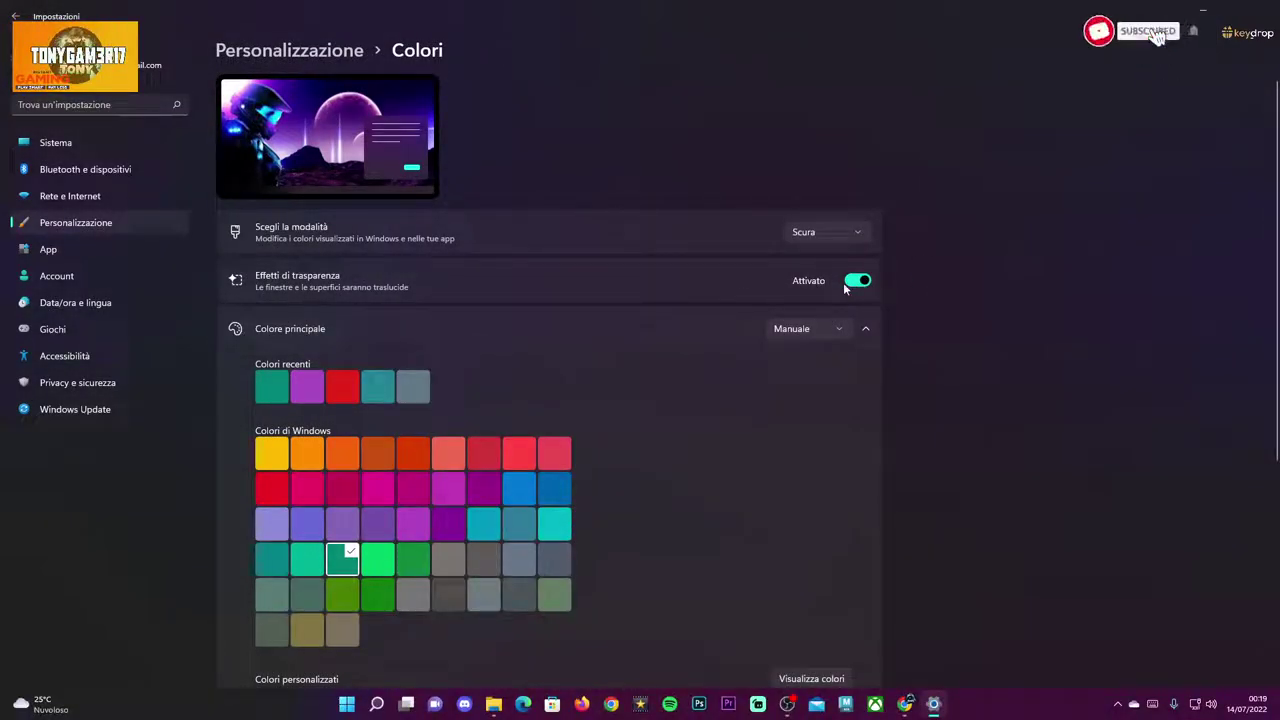
# Step: Try magenta and bright green as the main colour, apply the dark purple Windows colour, and close Settings
pyautogui.click(460, 490)
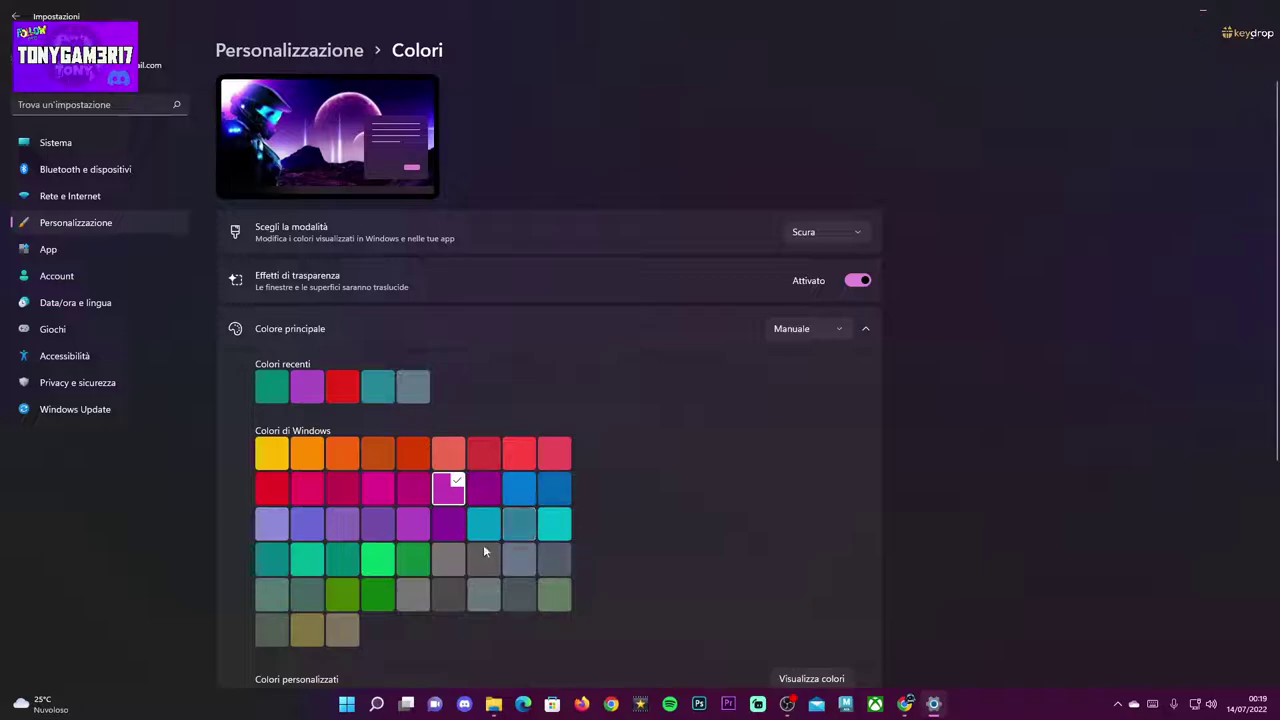
pyautogui.click(386, 566)
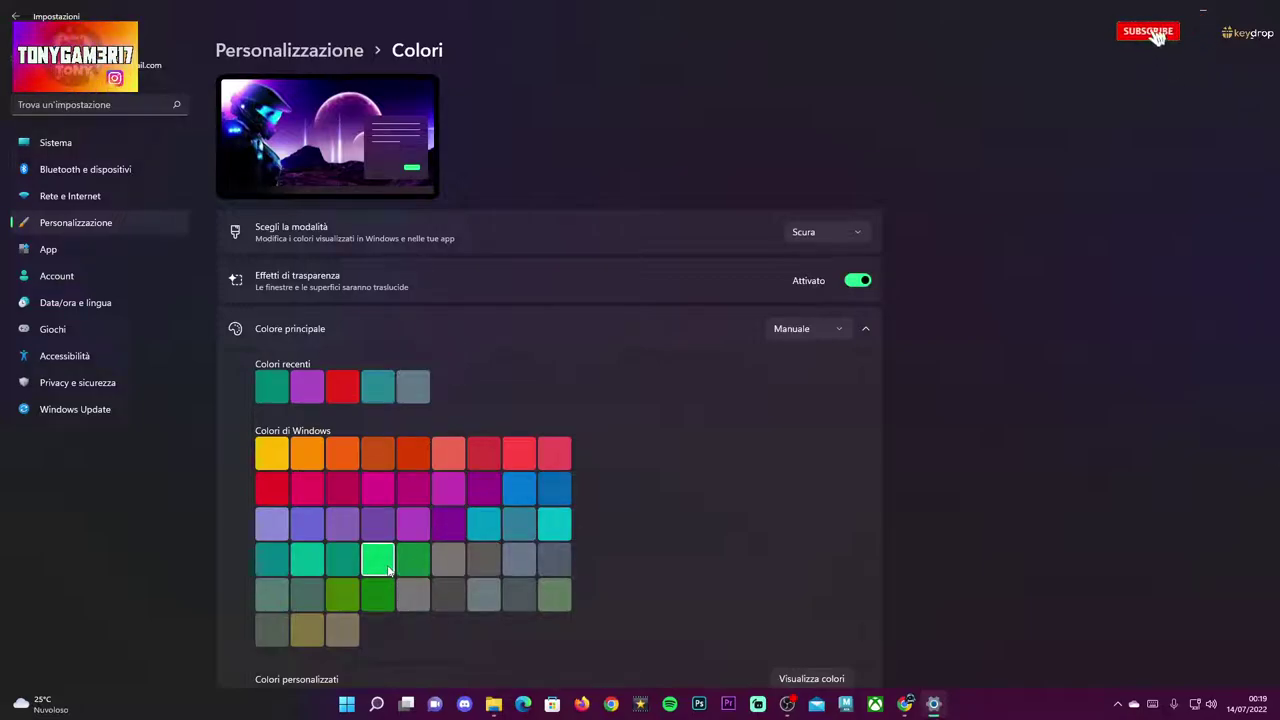
pyautogui.click(484, 498)
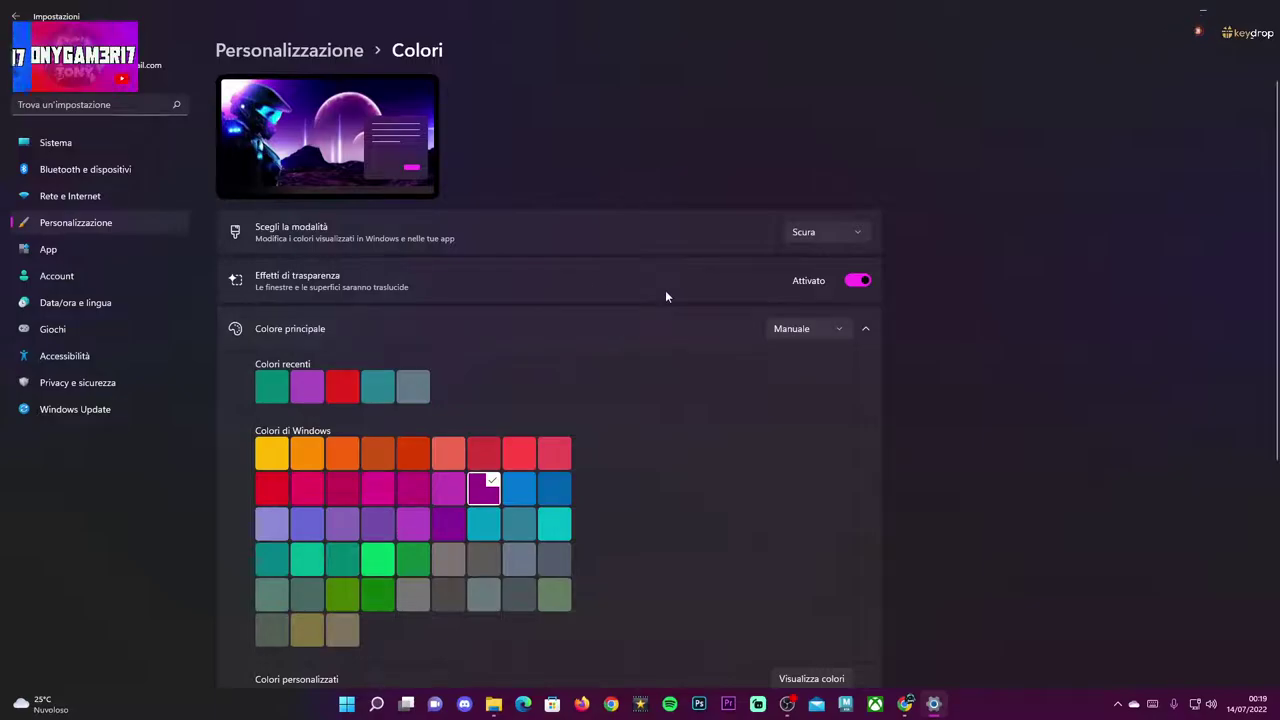
pyautogui.hotkey('alt', 'F4')
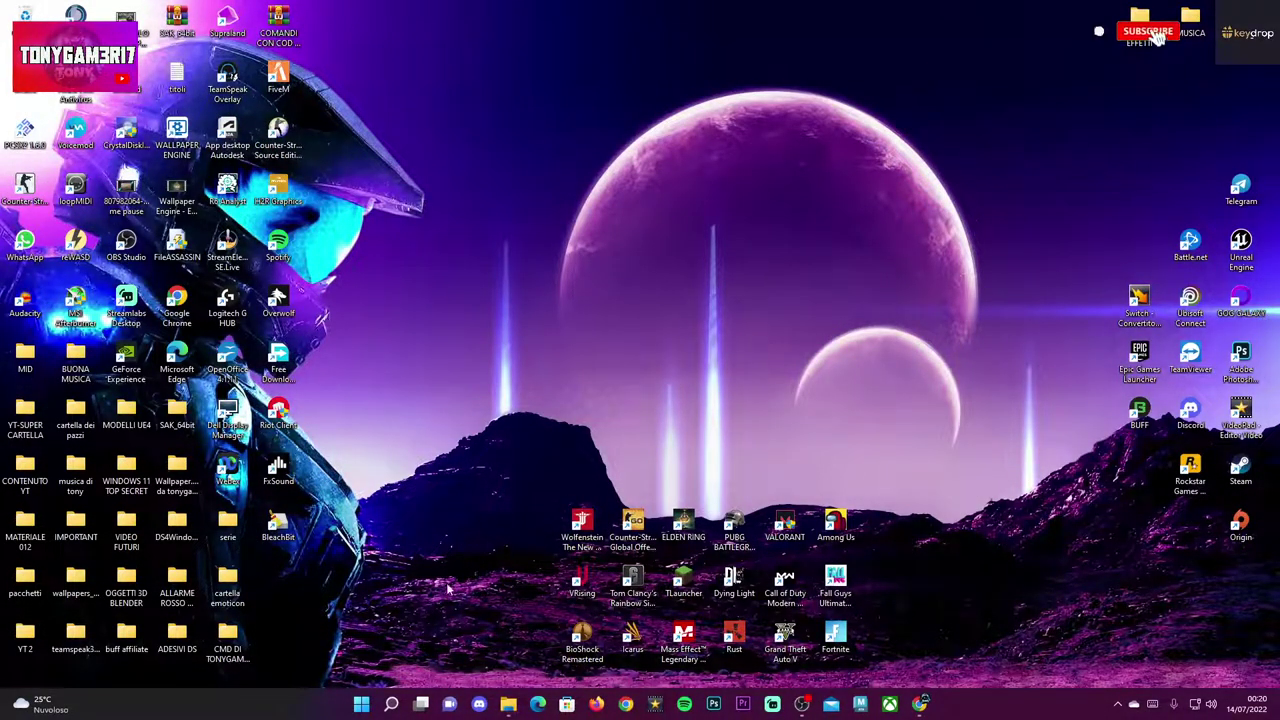
# Step: Open Settings from the Start button's extended options, review the Generale page under Privacy e sicurezza, and close Settings
pyautogui.rightClick(361, 704)
pyautogui.click(352, 388)
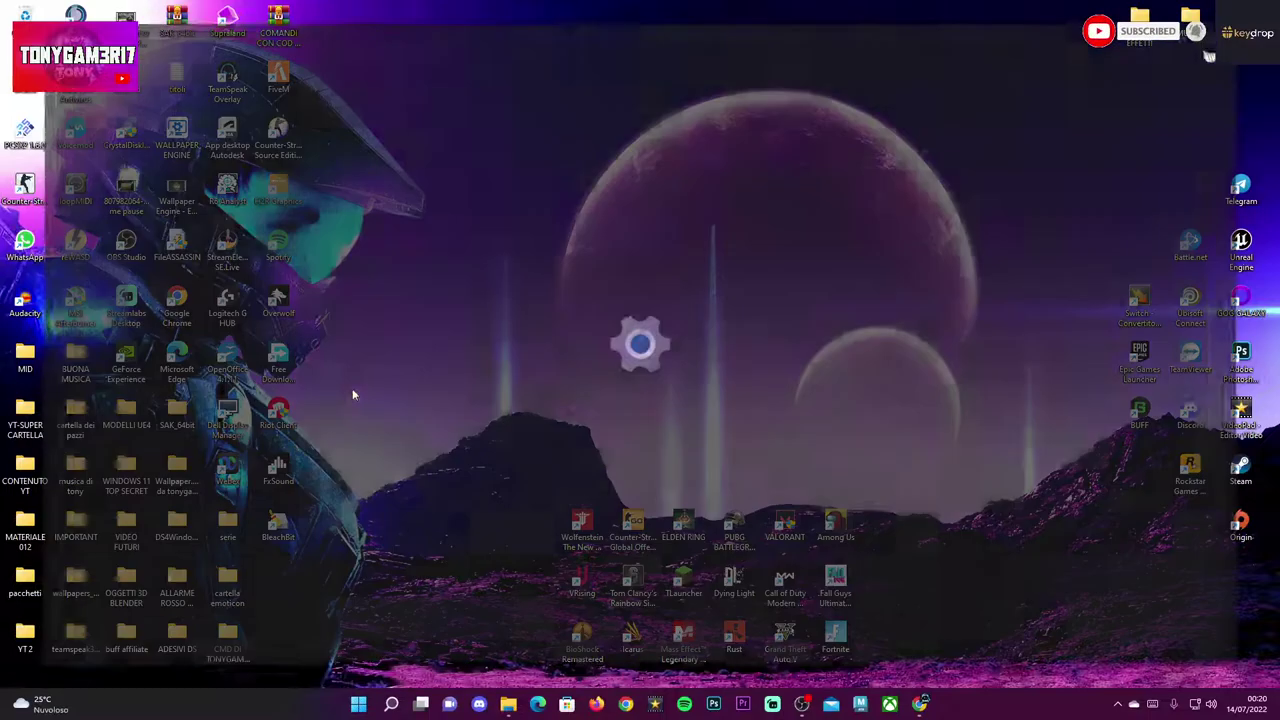
pyautogui.click(58, 390)
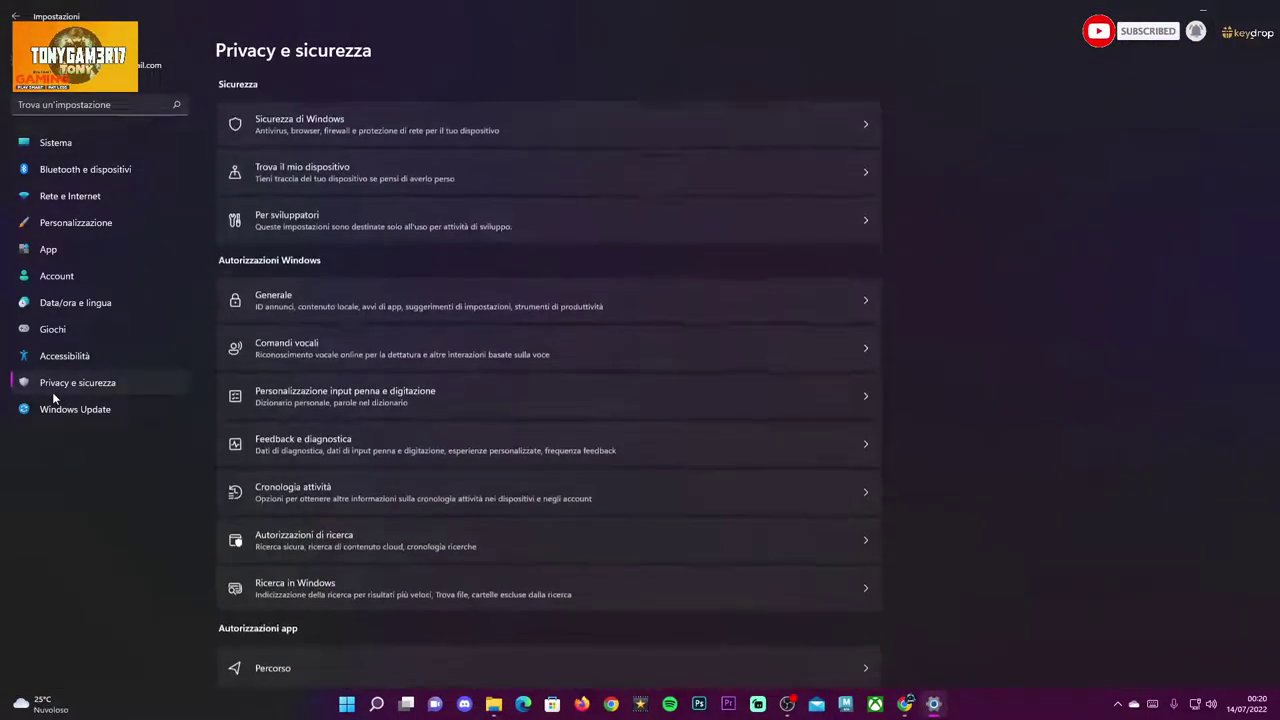
pyautogui.click(410, 313)
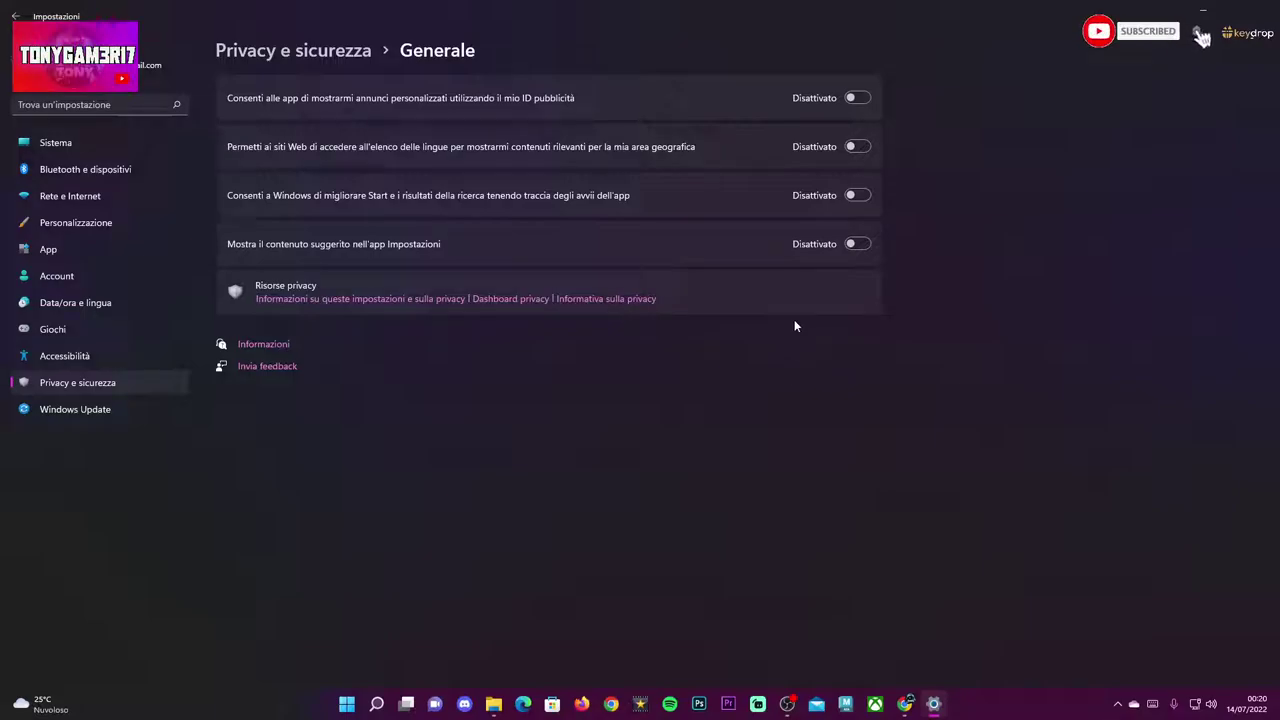
pyautogui.hotkey('alt', 'F4')
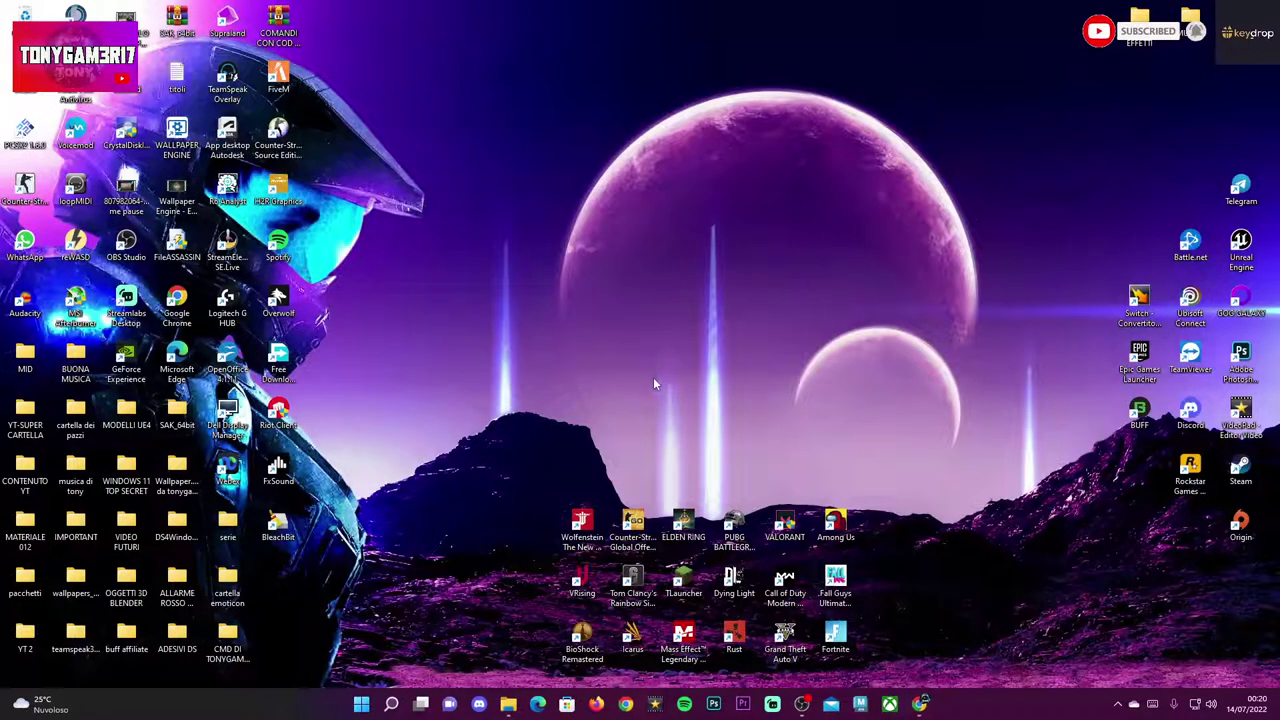
# Step: Open the Sfondo page of Personalizzazione from the desktop and view the fit options for the desktop image
pyautogui.rightClick(694, 341)
pyautogui.click(745, 495)
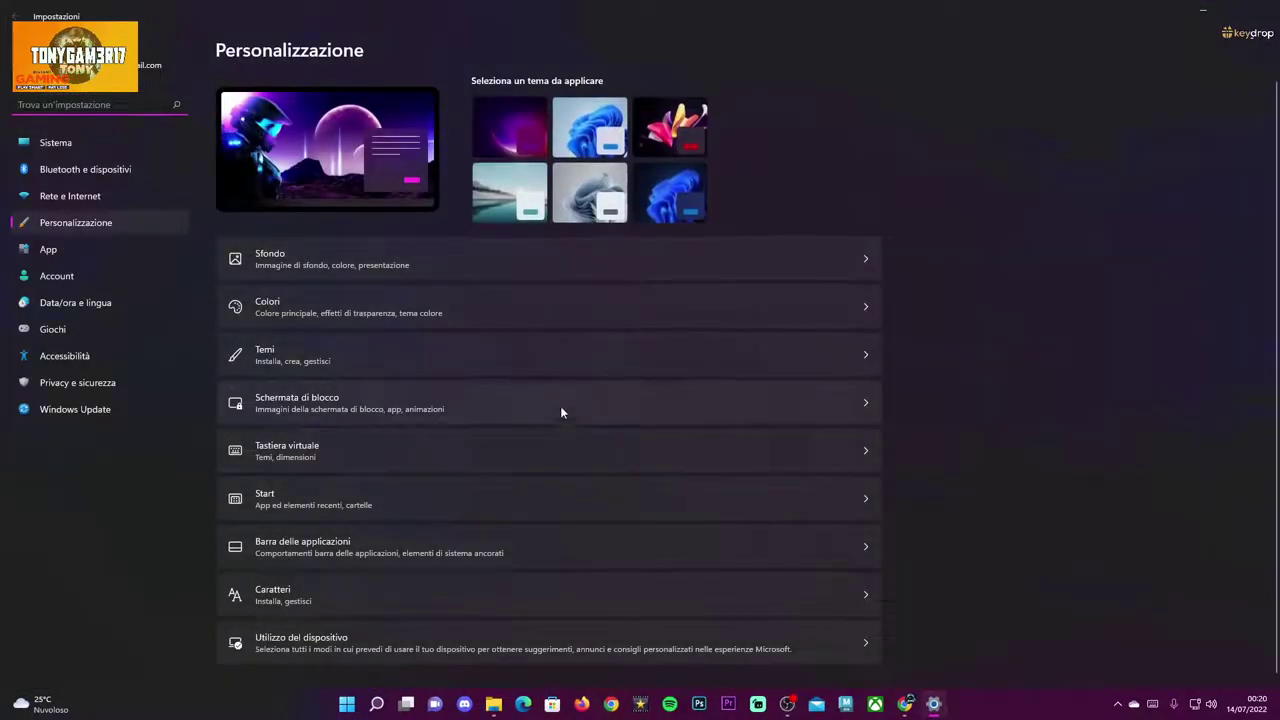
pyautogui.click(389, 264)
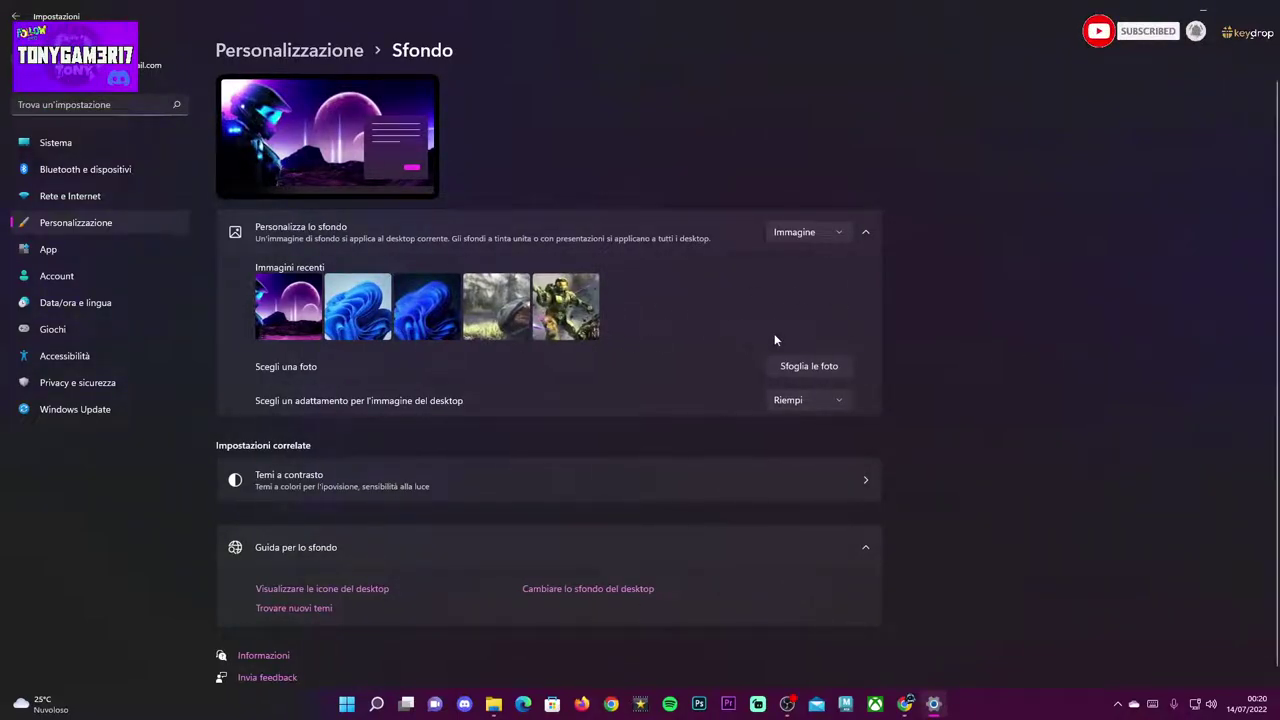
pyautogui.click(816, 398)
pyautogui.click(932, 459)
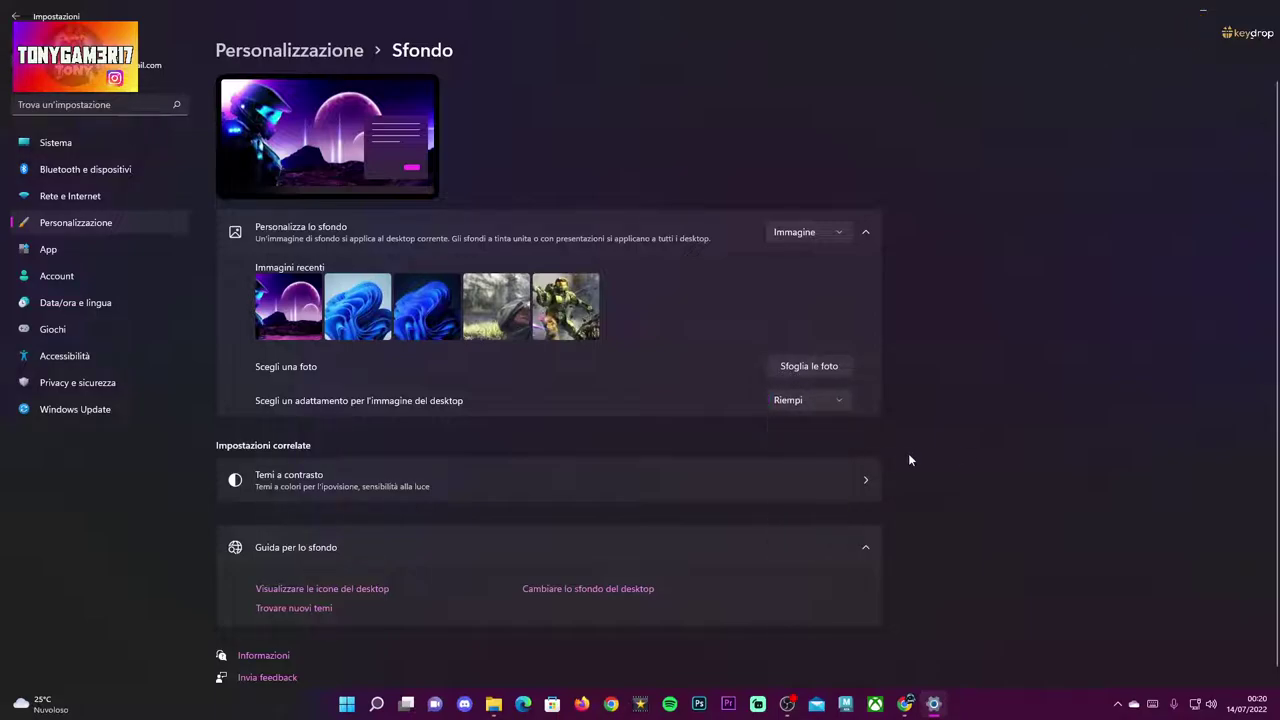
# Step: Return to Personalizzazione, open the Temi page, and open the downloadable themes in the Microsoft Store
pyautogui.click(15, 16)
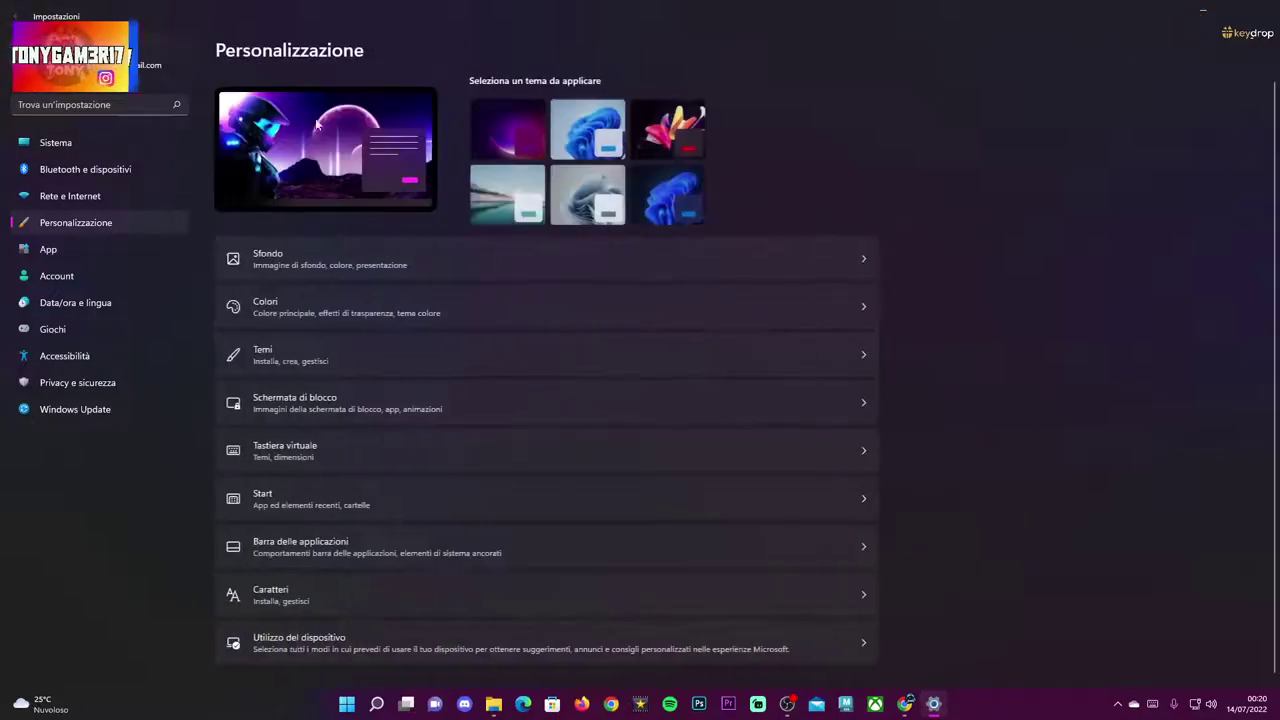
pyautogui.click(439, 356)
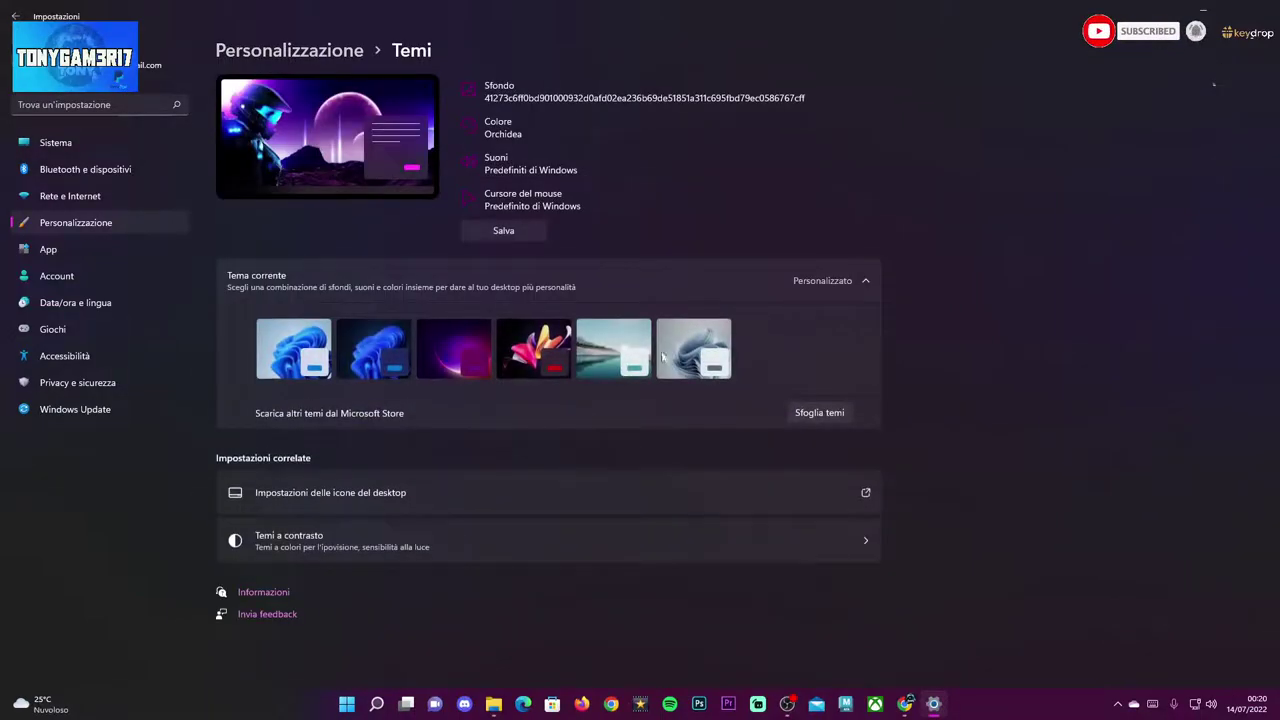
pyautogui.click(820, 413)
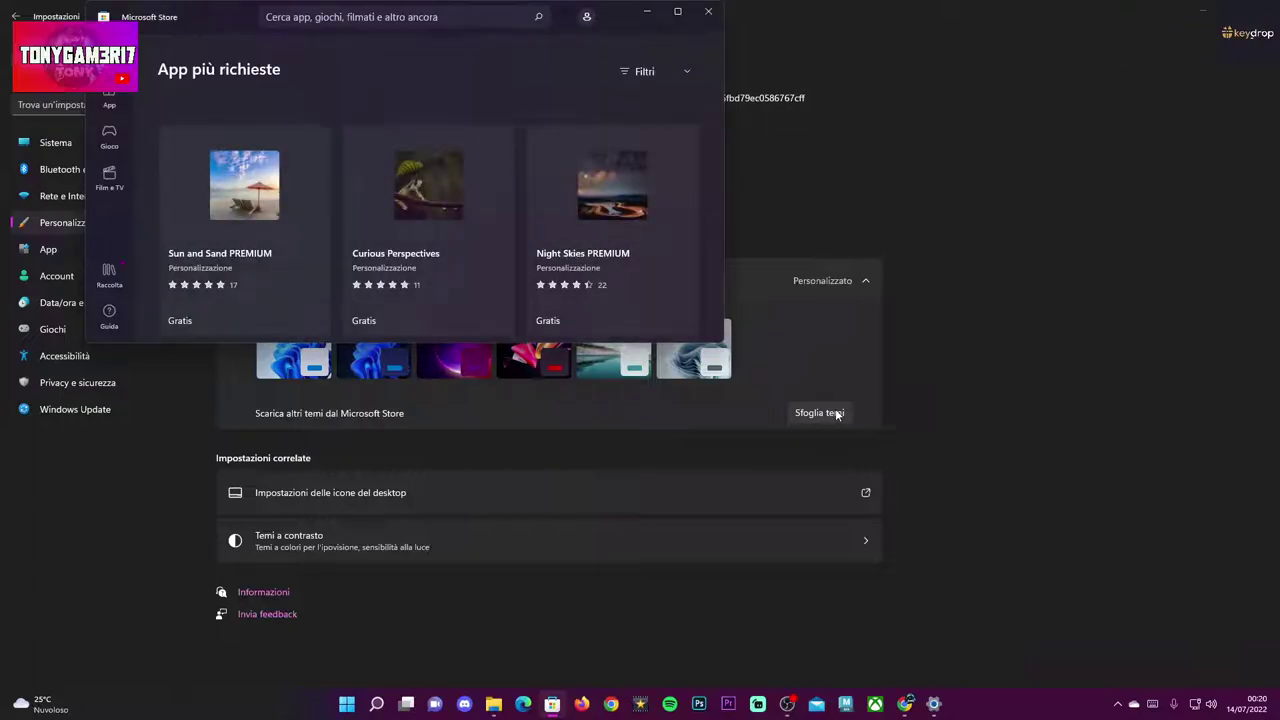
# Step: Maximize the Microsoft Store window and look through the desktop themes on offer
pyautogui.click(677, 11)
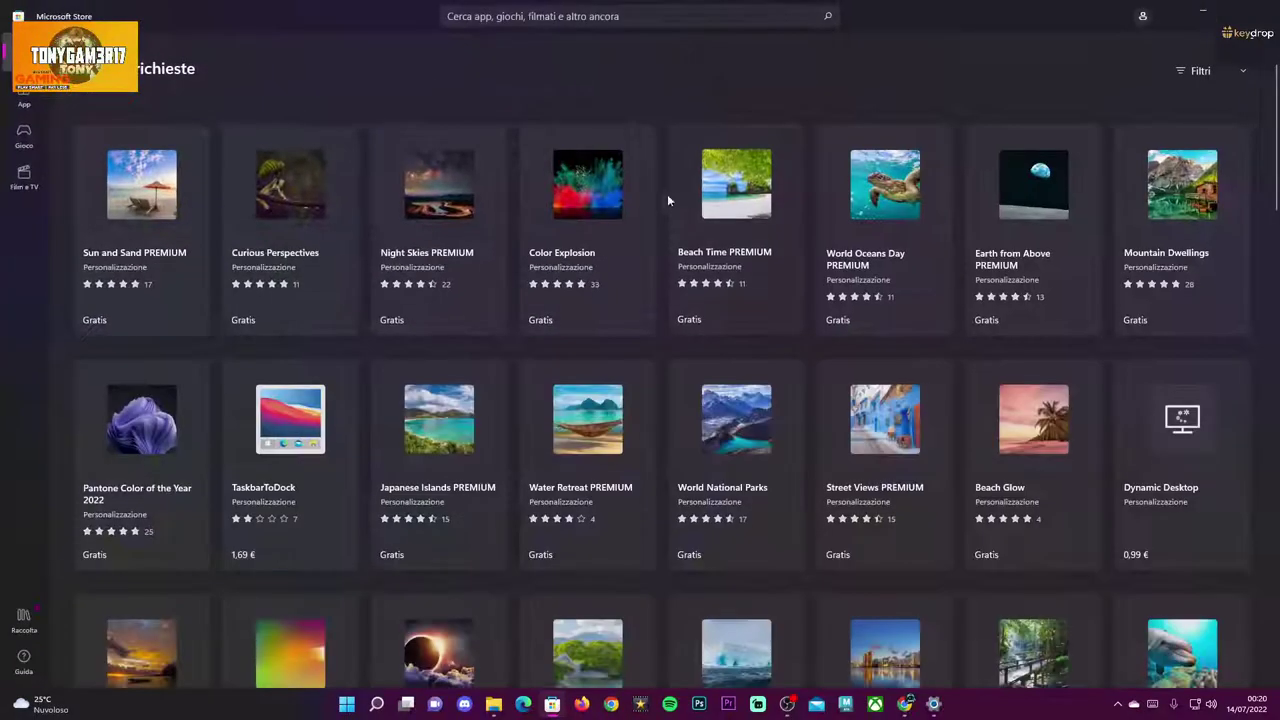
pyautogui.scroll(-3, 716, 370)
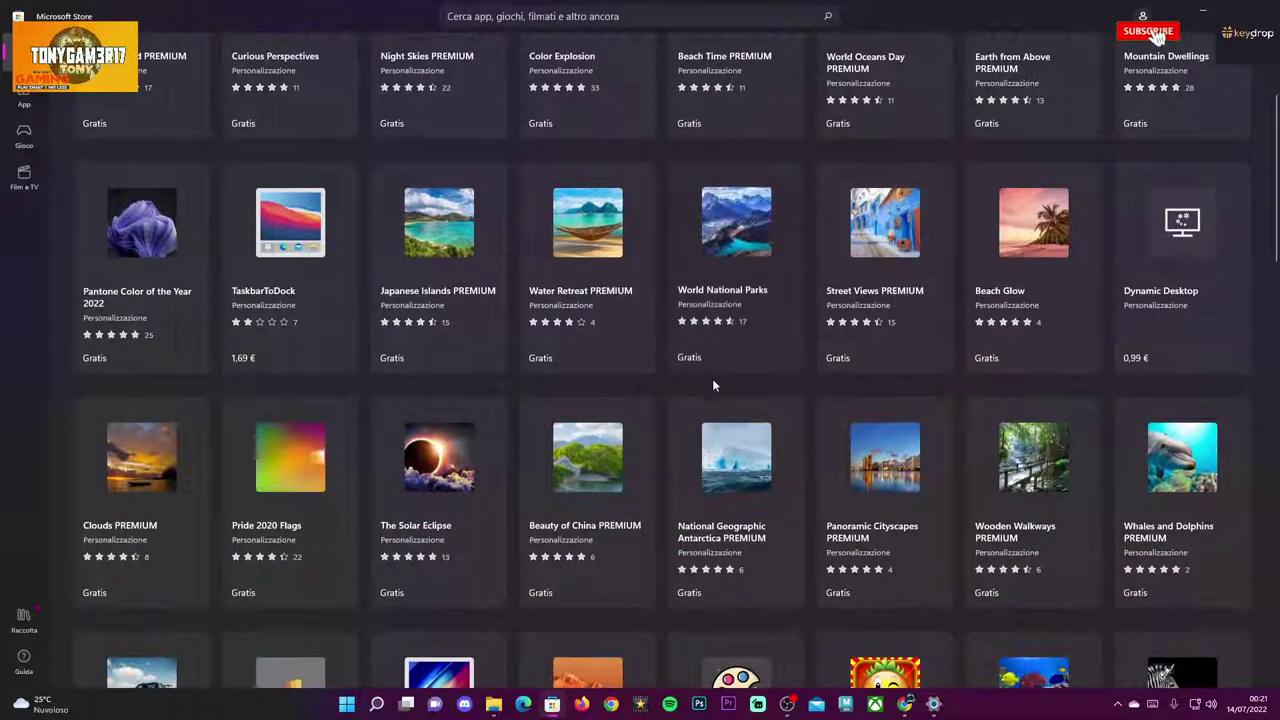
pyautogui.scroll(-4, 394, 470)
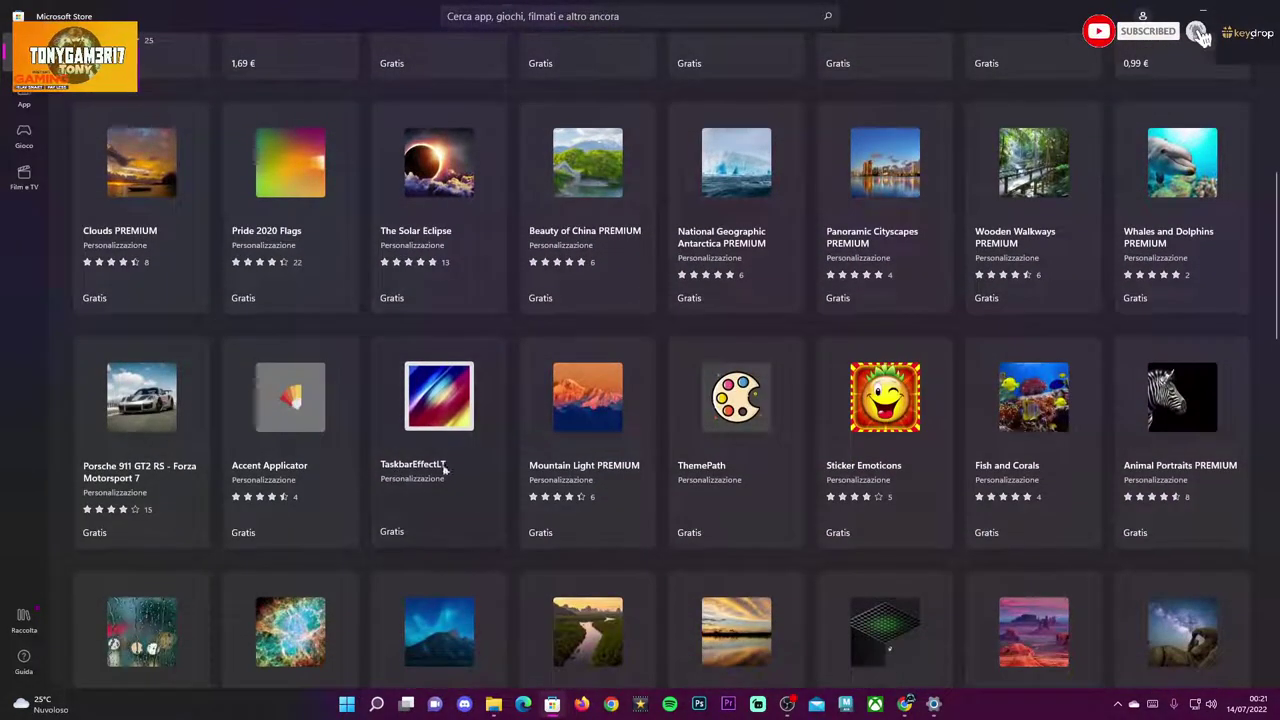
pyautogui.scroll(-6, 1094, 447)
pyautogui.scroll(-5, 1063, 453)
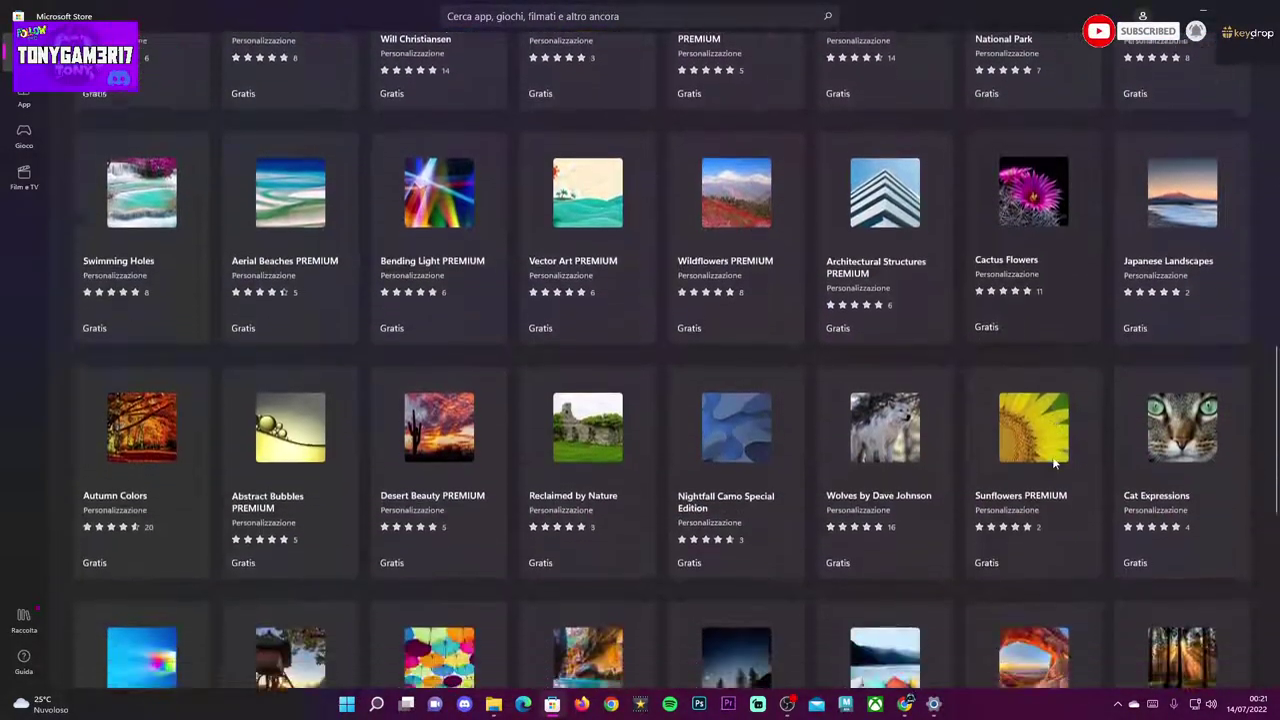
pyautogui.scroll(-3, 1043, 460)
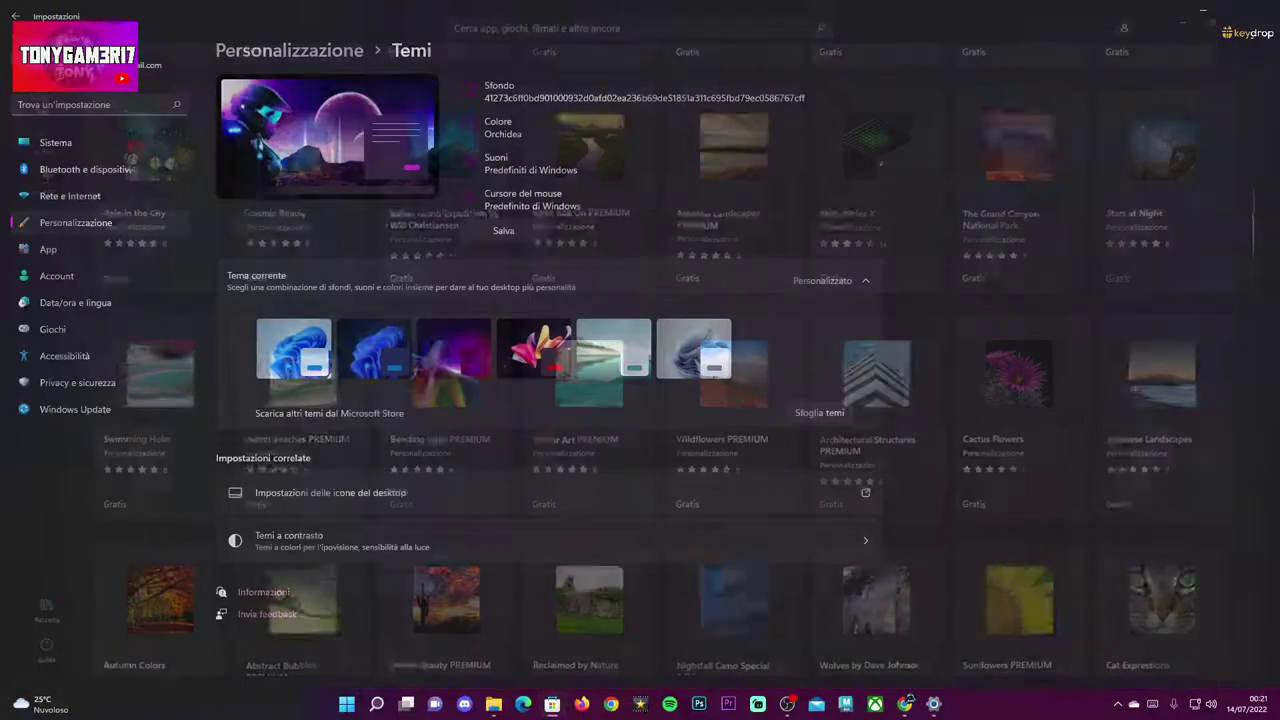